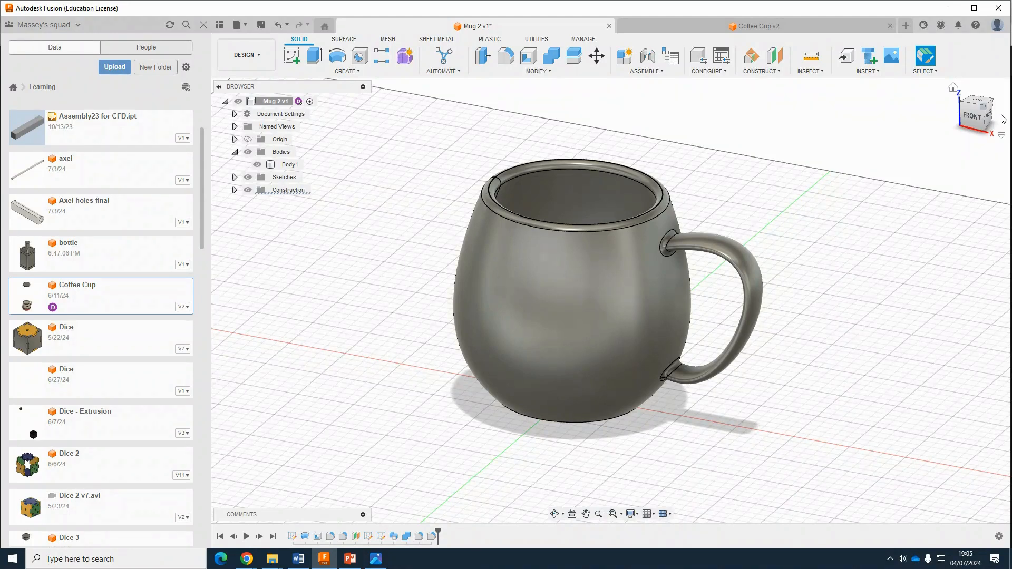
- Close the data panel and examine the finished Coffee Cup v2 design as a reference before returning to Mug 2
{"action": "left_click", "coordinate": [203, 24]}
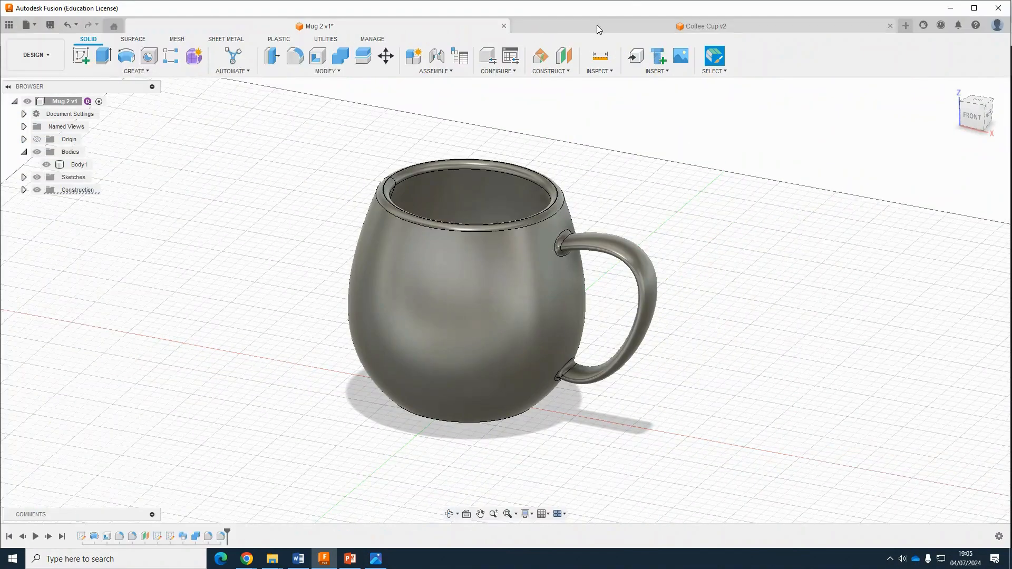
{"action": "left_click", "coordinate": [597, 24]}
{"action": "middle_click_drag", "start_coordinate": [478, 339], "coordinate": [647, 405]}
{"action": "left_click", "coordinate": [406, 27]}
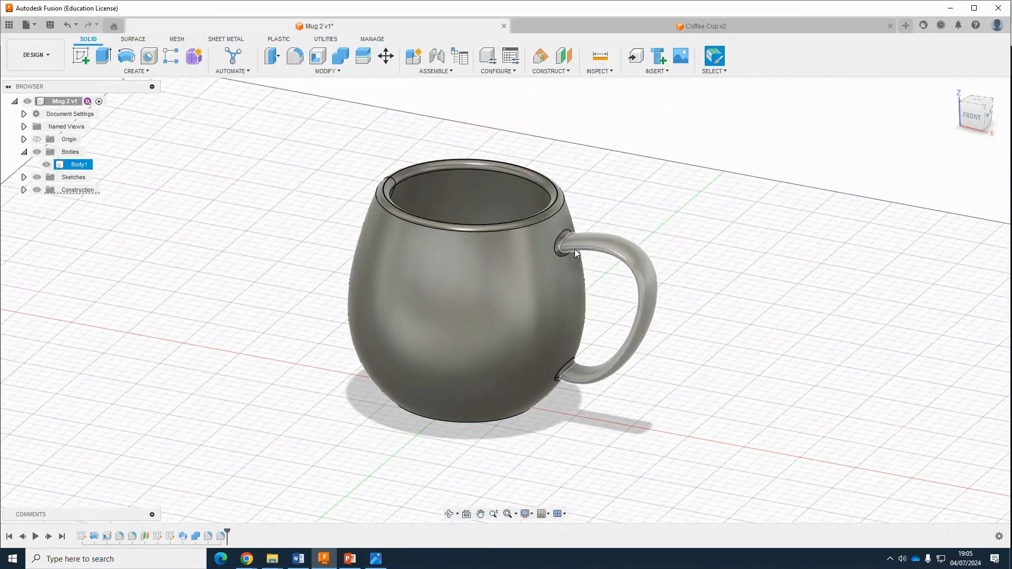
{"action": "left_click", "coordinate": [685, 26]}
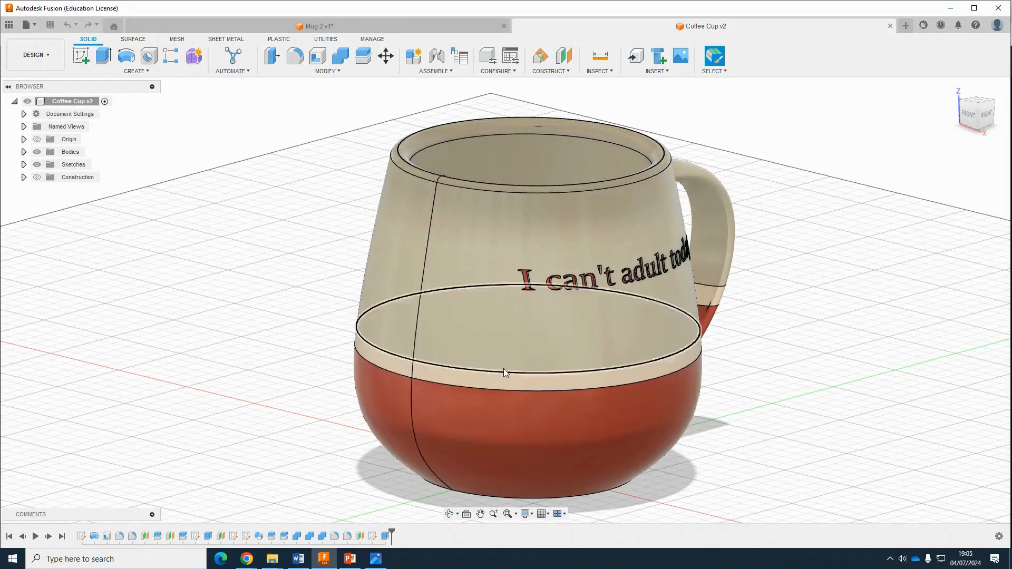
{"action": "left_click", "coordinate": [413, 27]}
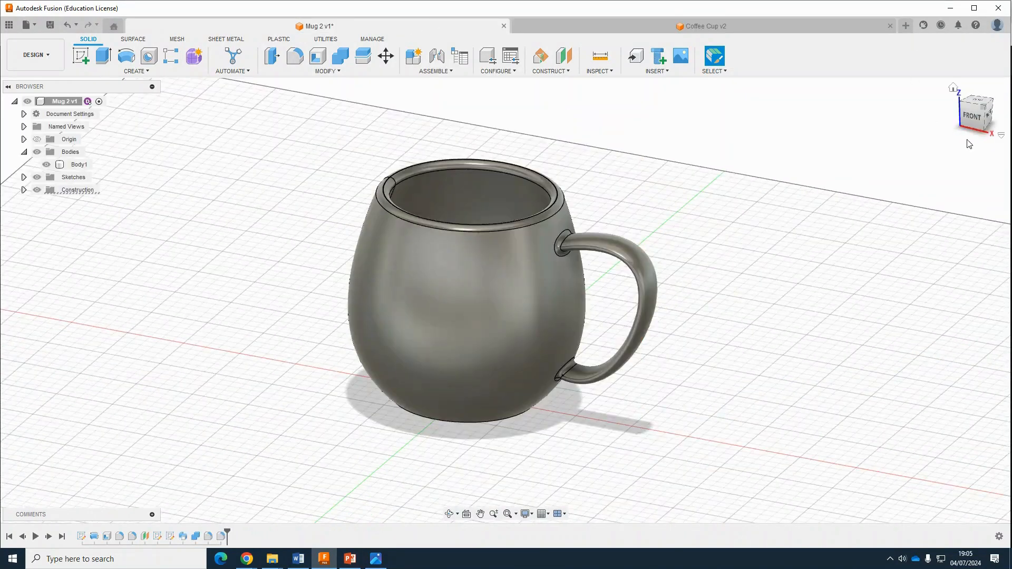
- Create an offset construction plane from the mug's bottom face, raised to about the middle of the mug's height
{"action": "left_click_drag", "start_coordinate": [979, 114], "coordinate": [978, 95]}
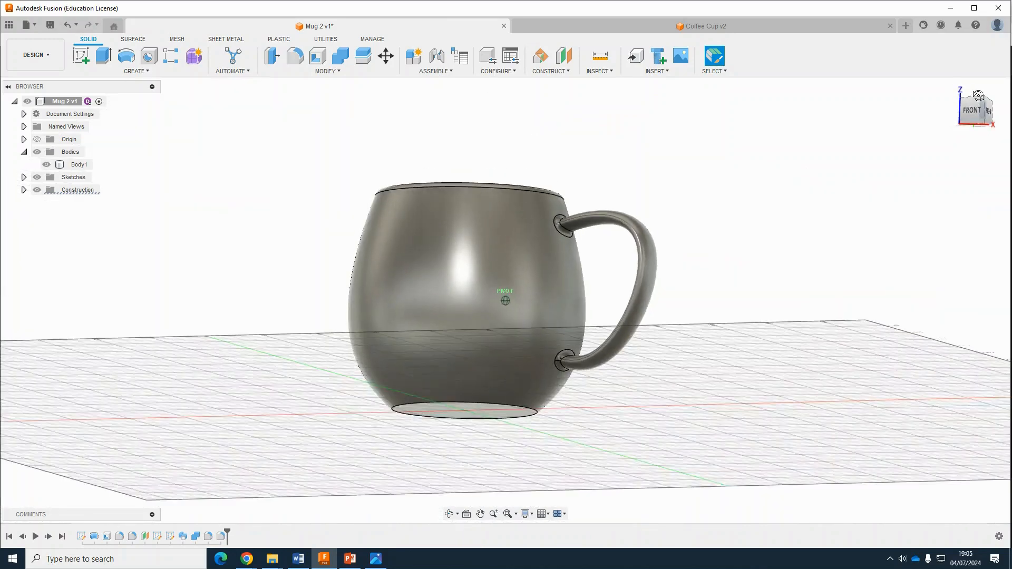
{"action": "left_click", "coordinate": [558, 72]}
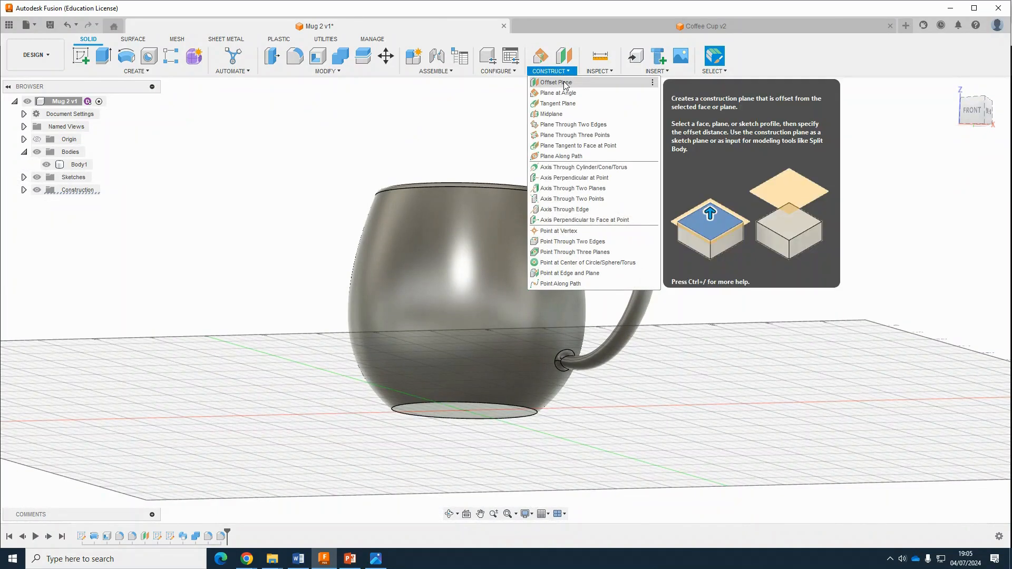
{"action": "left_click", "coordinate": [563, 82]}
{"action": "left_click", "coordinate": [467, 416]}
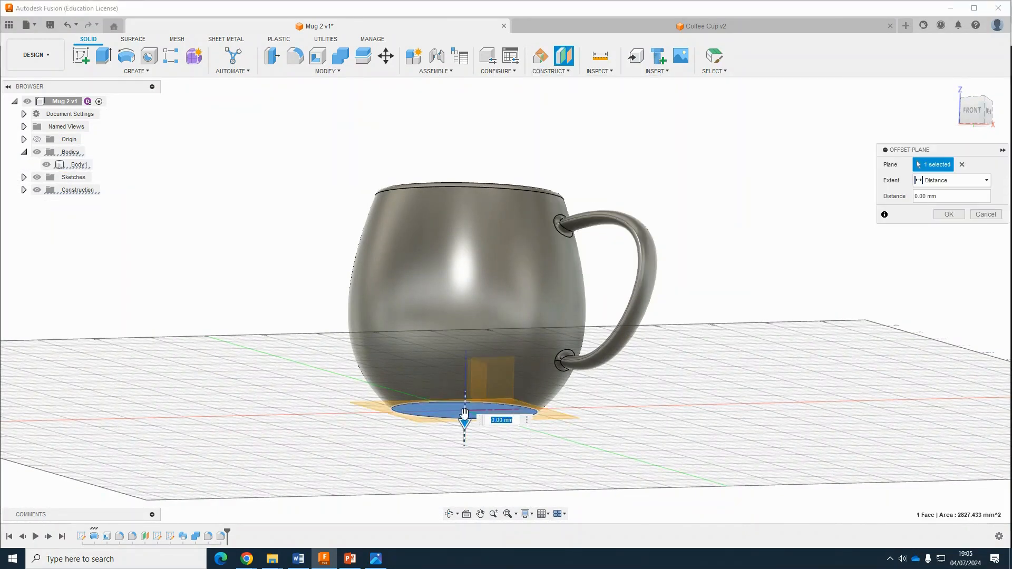
{"action": "left_click_drag", "start_coordinate": [460, 422], "coordinate": [467, 261]}
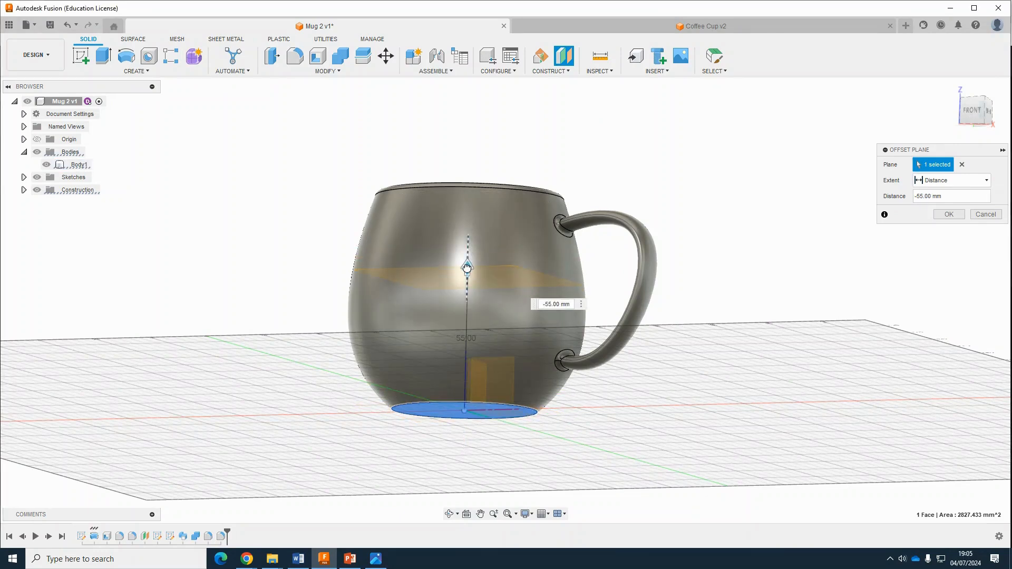
{"action": "left_click", "coordinate": [948, 214]}
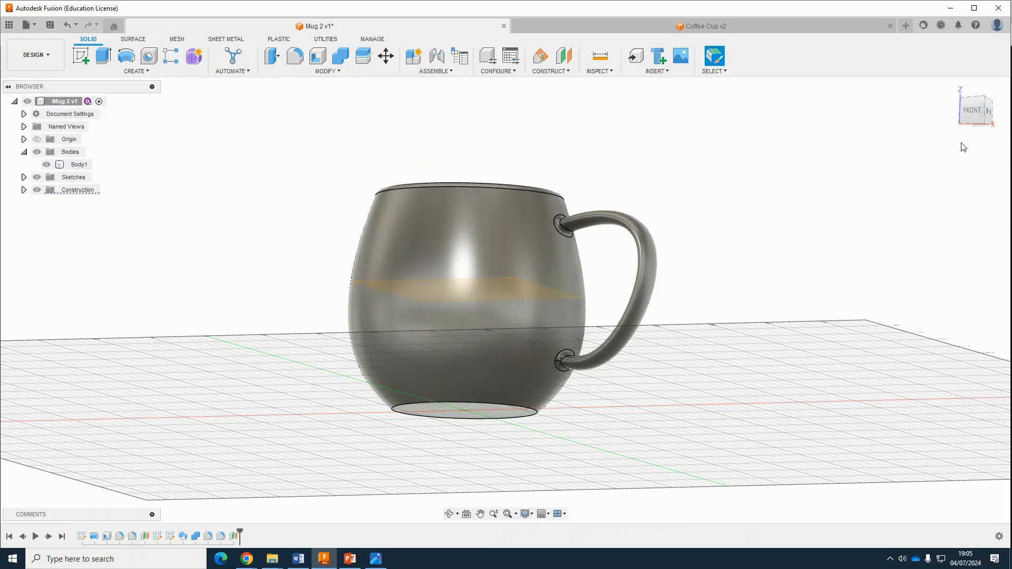
- Split the mug body into upper and lower parts using the mid-height construction plane
{"action": "middle_click_drag", "start_coordinate": [950, 149], "coordinate": [844, 232], "text": "shift"}
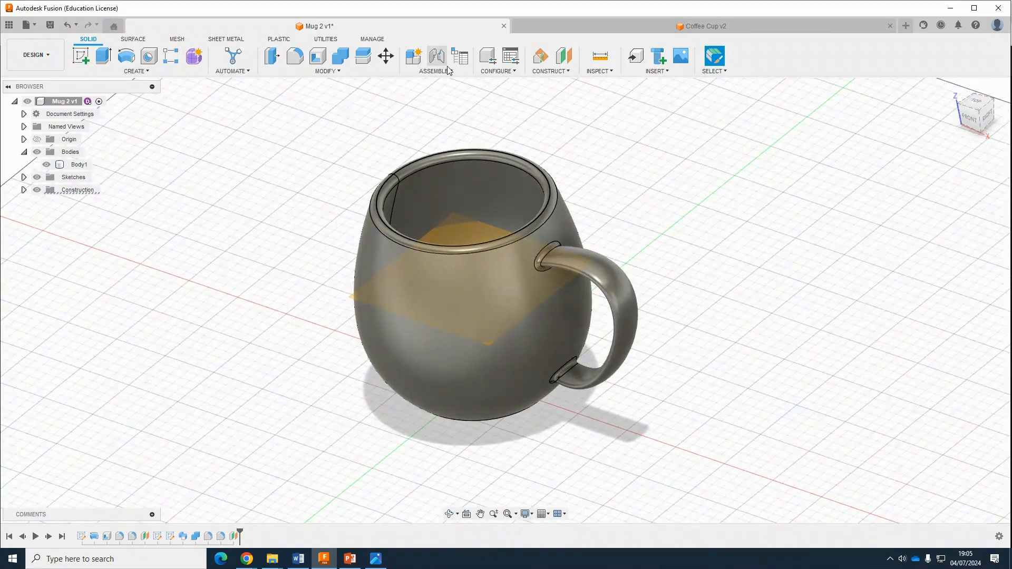
{"action": "left_click", "coordinate": [358, 61]}
{"action": "left_click", "coordinate": [529, 191]}
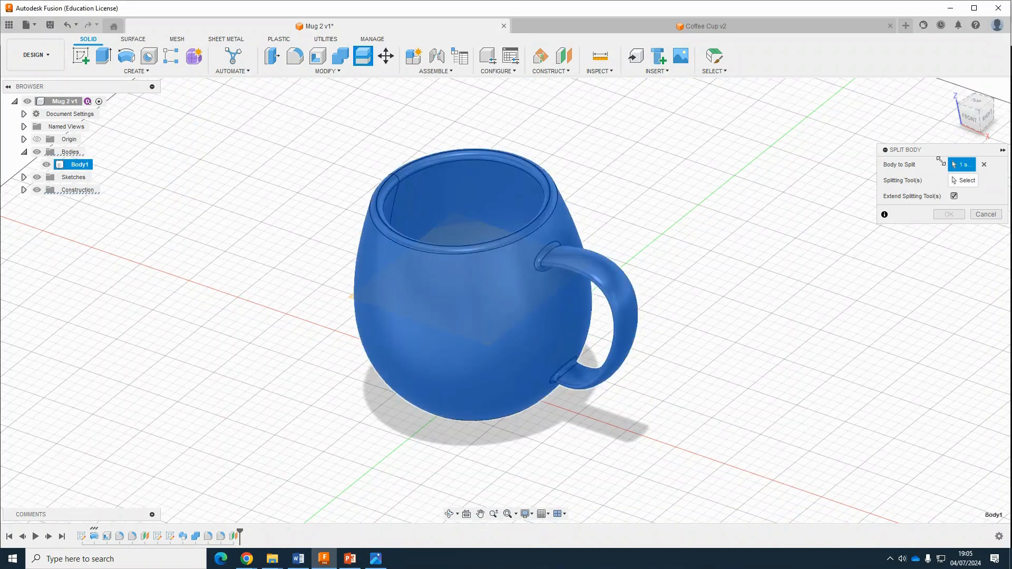
{"action": "left_click", "coordinate": [953, 179]}
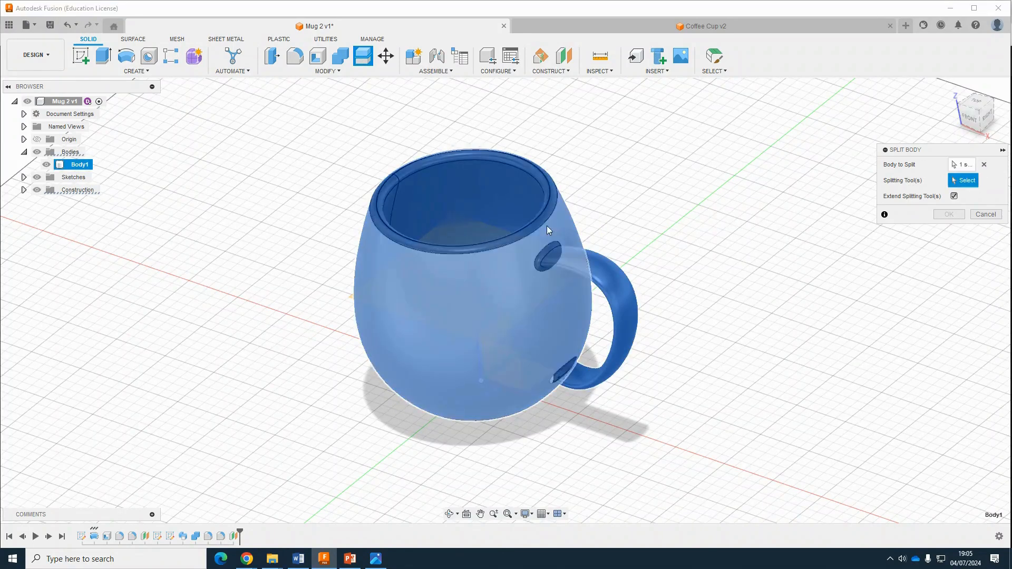
{"action": "left_click", "coordinate": [476, 233]}
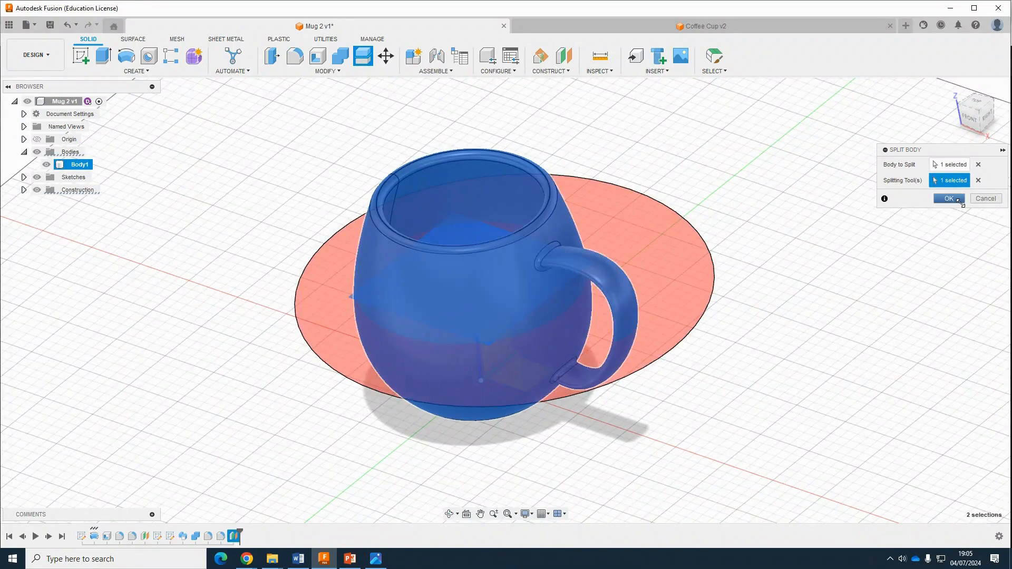
{"action": "left_click", "coordinate": [949, 199]}
- Check the upper and lower mug bodies by hiding and showing each one
{"action": "left_click", "coordinate": [47, 177]}
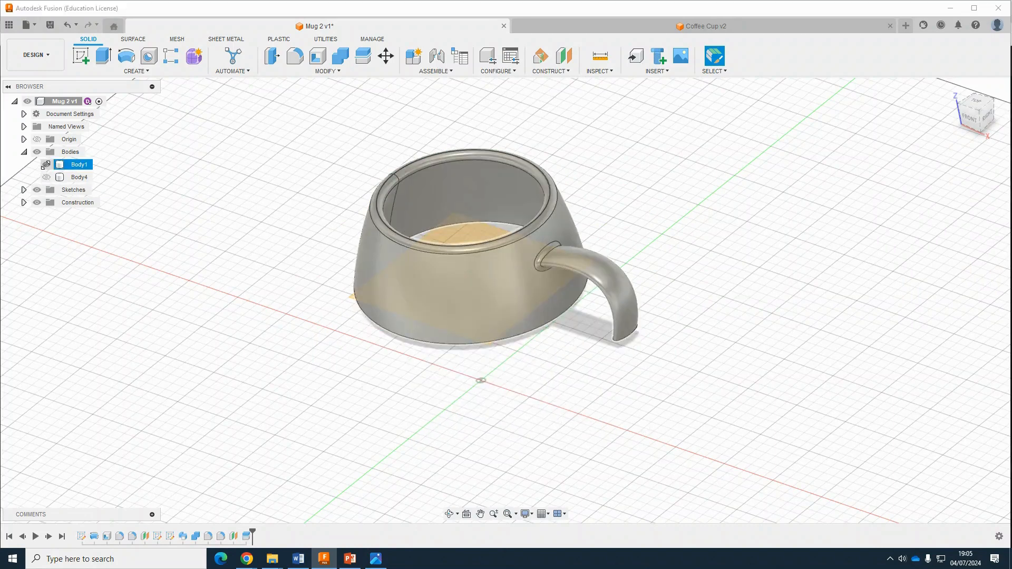
{"action": "left_click", "coordinate": [46, 165]}
{"action": "left_click", "coordinate": [46, 164]}
{"action": "left_click", "coordinate": [47, 177]}
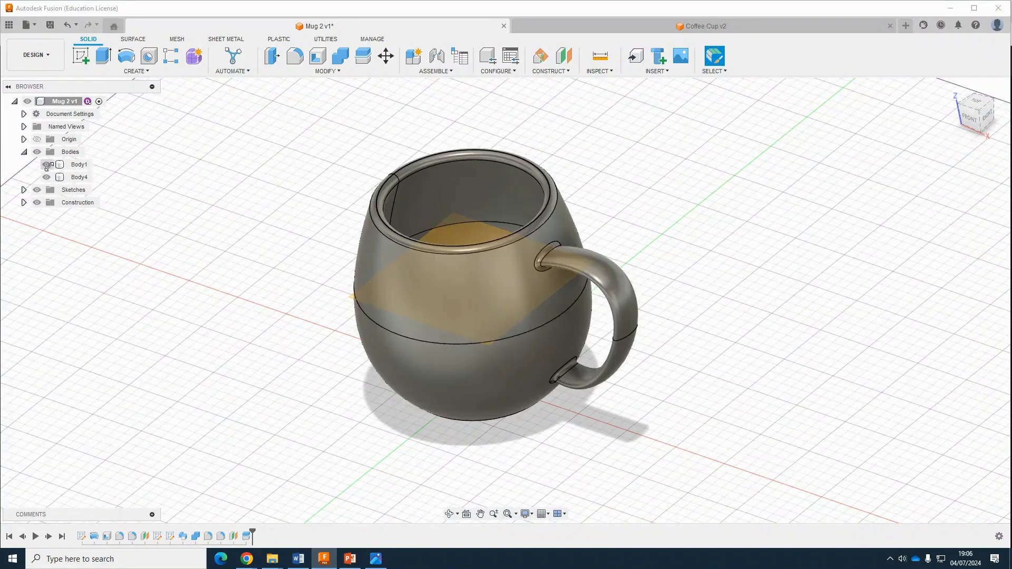
- Create a second construction plane offset -5 mm from the mid-height plane
{"action": "left_click", "coordinate": [551, 71]}
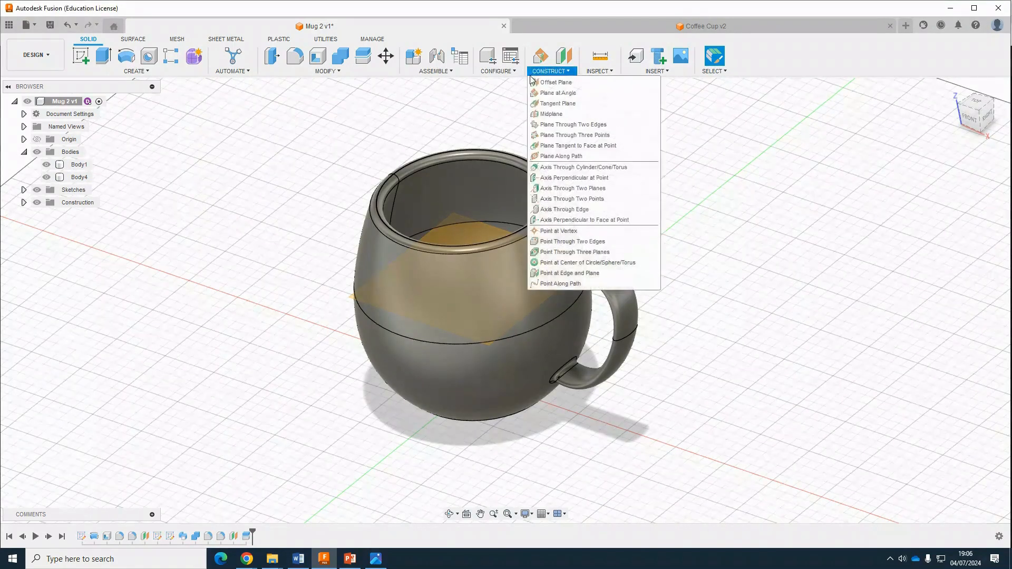
{"action": "left_click", "coordinate": [549, 82]}
{"action": "left_click", "coordinate": [453, 241]}
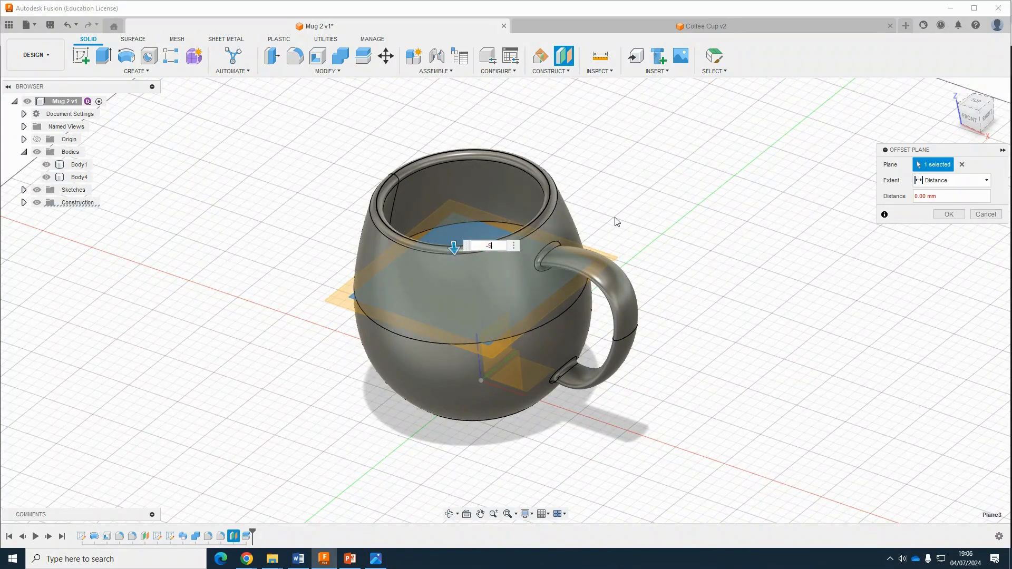
{"action": "type", "text": "-5"}
{"action": "key", "text": "Return"}
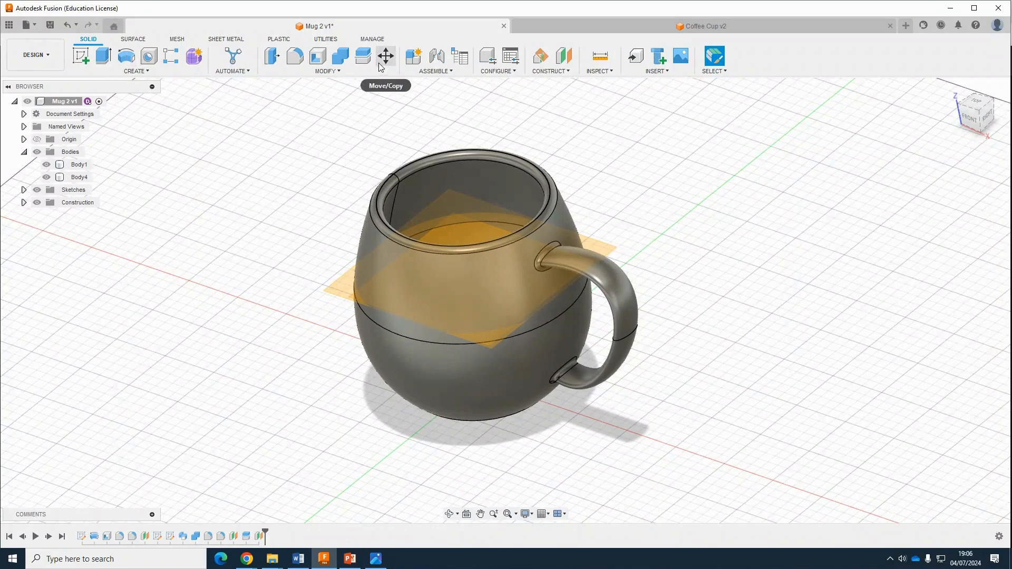
- Split the upper mug body with the second offset plane to separate a thin band
{"action": "left_click", "coordinate": [362, 56]}
{"action": "left_click", "coordinate": [484, 183]}
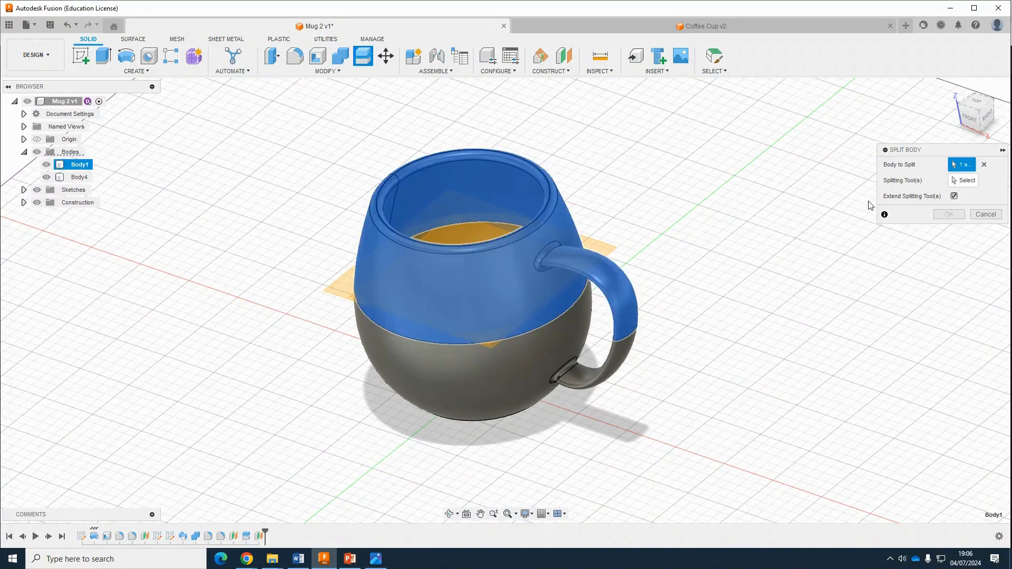
{"action": "left_click", "coordinate": [491, 224]}
{"action": "left_click", "coordinate": [959, 199]}
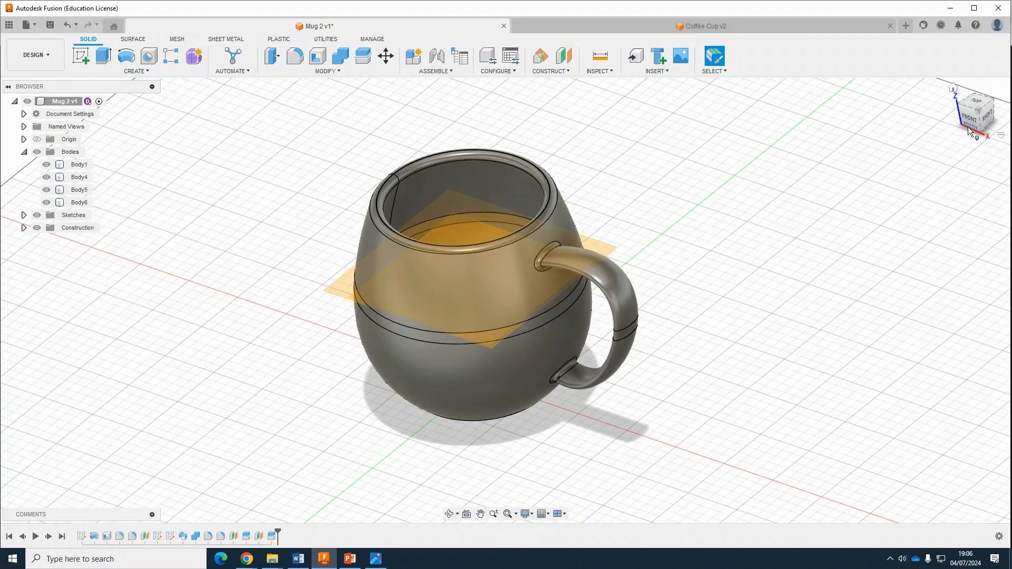
- Examine the four split bodies by toggling their visibility to identify the upper part, lower part, band and handle piece
{"action": "mouse_move", "coordinate": [967, 125]}
{"action": "left_mouse_down"}
{"action": "mouse_move", "coordinate": [995, 109]}
{"action": "mouse_move", "coordinate": [993, 100]}
{"action": "mouse_move", "coordinate": [970, 108]}
{"action": "mouse_move", "coordinate": [975, 125]}
{"action": "left_mouse_up"}
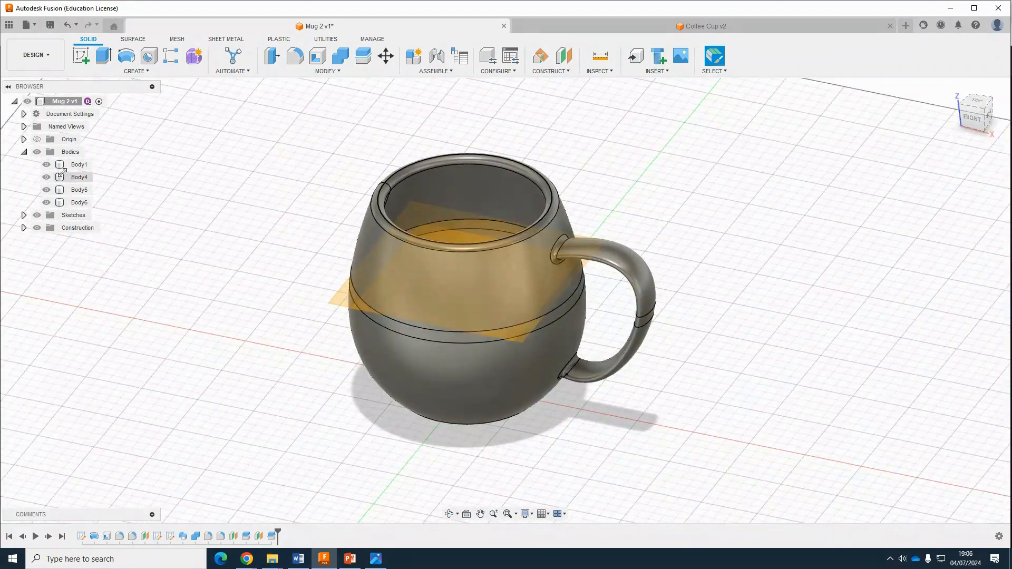
{"action": "left_click", "coordinate": [46, 165]}
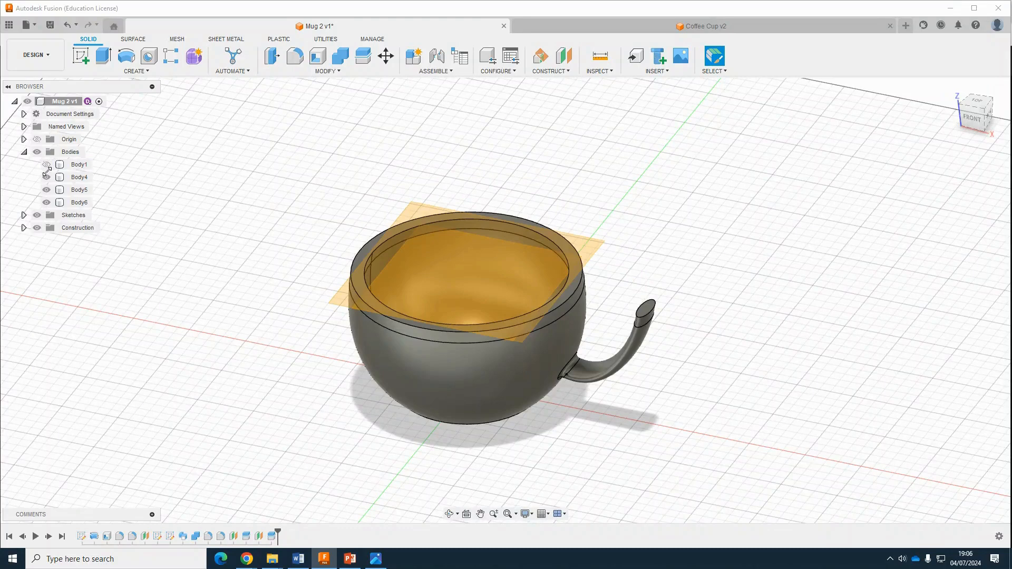
{"action": "left_click", "coordinate": [46, 177]}
{"action": "left_click", "coordinate": [47, 189]}
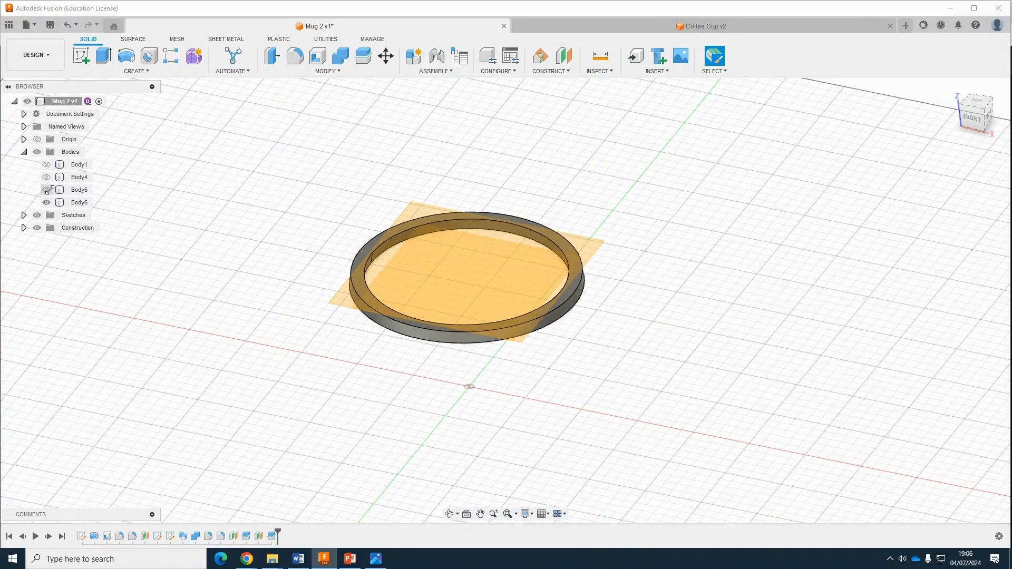
{"action": "left_click", "coordinate": [47, 190]}
{"action": "left_click", "coordinate": [47, 203]}
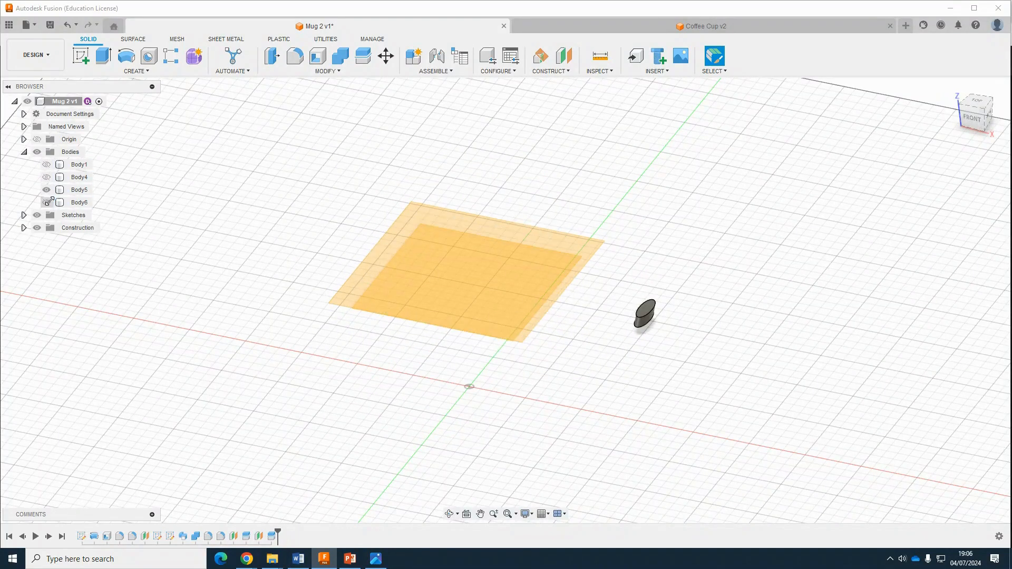
{"action": "left_click", "coordinate": [47, 202]}
{"action": "left_click", "coordinate": [46, 189]}
{"action": "left_click", "coordinate": [47, 165]}
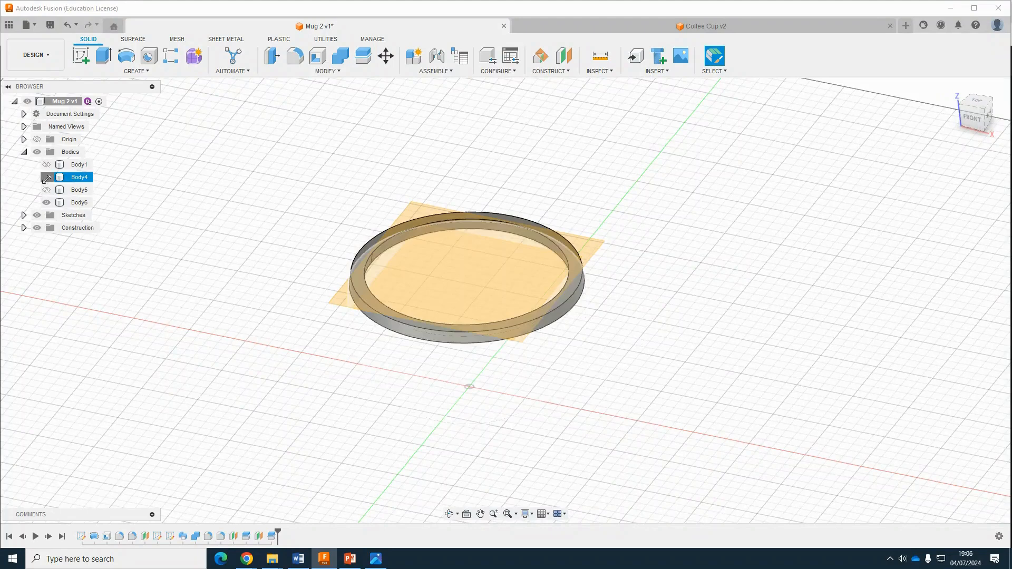
{"action": "left_click", "coordinate": [47, 177]}
{"action": "left_click", "coordinate": [47, 190]}
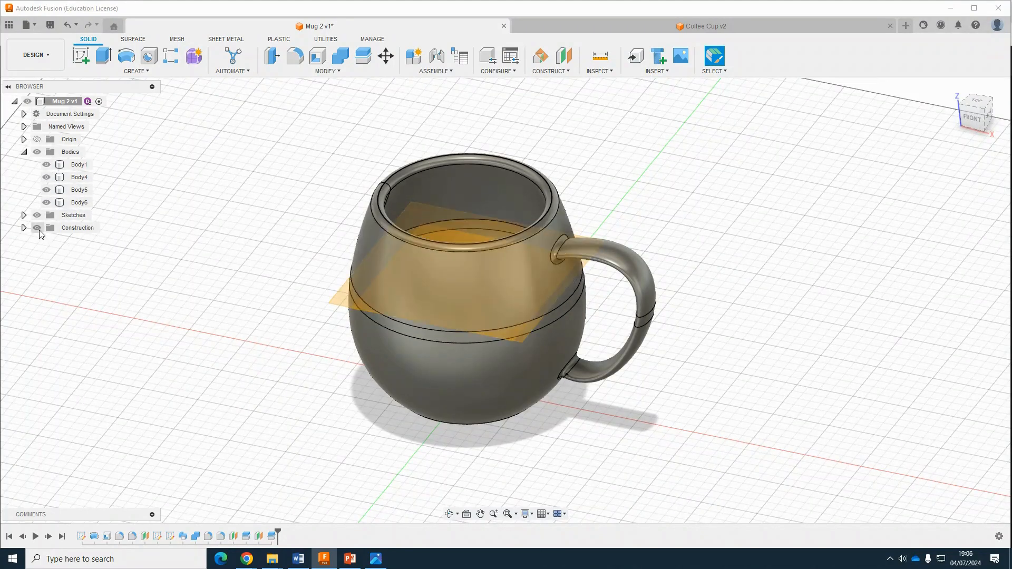
- Hide the construction planes Plane3 and Plane4
{"action": "left_click", "coordinate": [24, 228]}
{"action": "left_click", "coordinate": [46, 253]}
{"action": "left_click", "coordinate": [46, 266]}
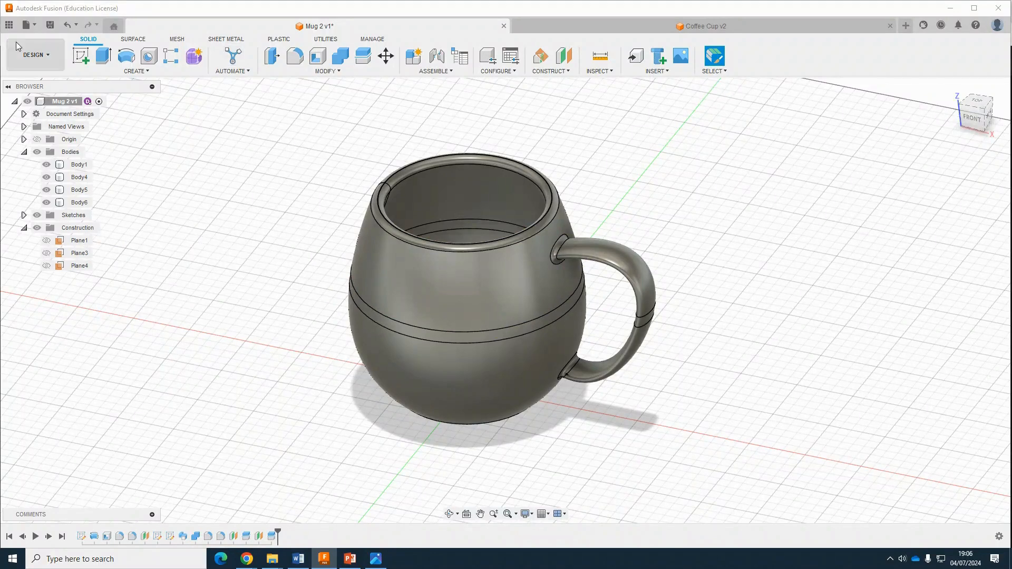
- Switch to the Render workspace and set the scene's solid background color to dark brown-grey, RGB 82, 72, 72
{"action": "left_click", "coordinate": [36, 55]}
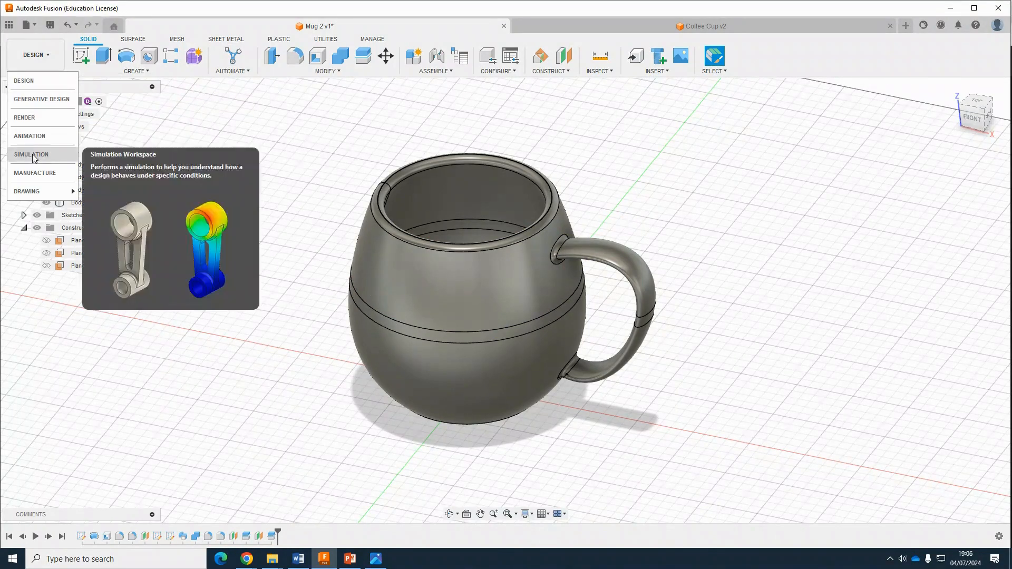
{"action": "left_click", "coordinate": [25, 117]}
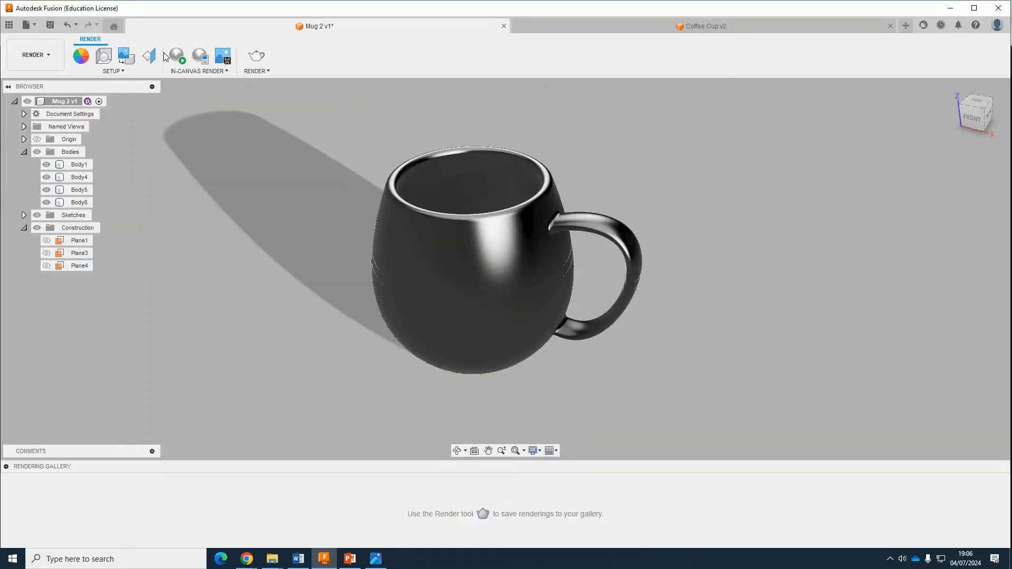
{"action": "left_click", "coordinate": [103, 56]}
{"action": "left_click", "coordinate": [936, 256]}
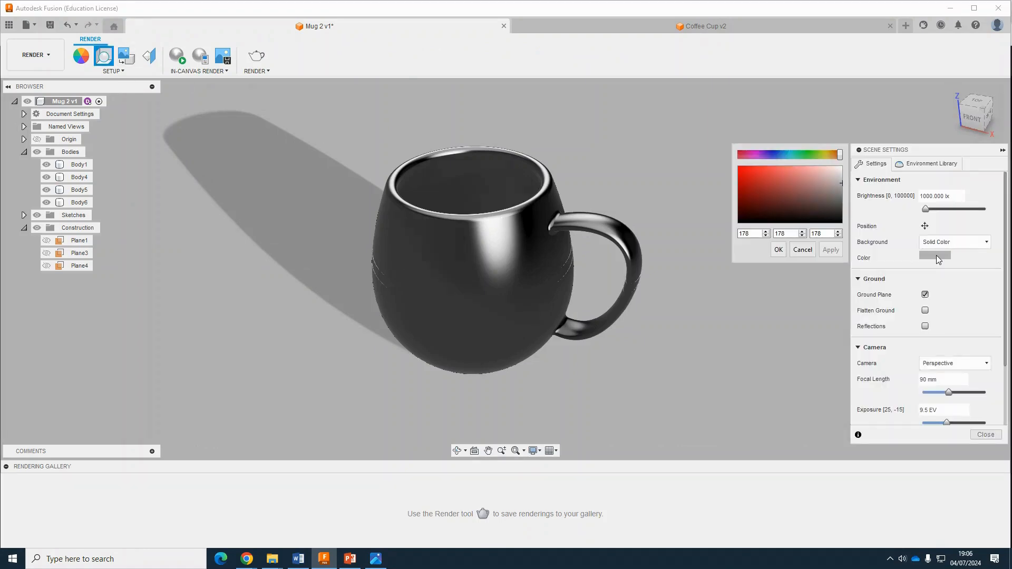
{"action": "left_click", "coordinate": [831, 207]}
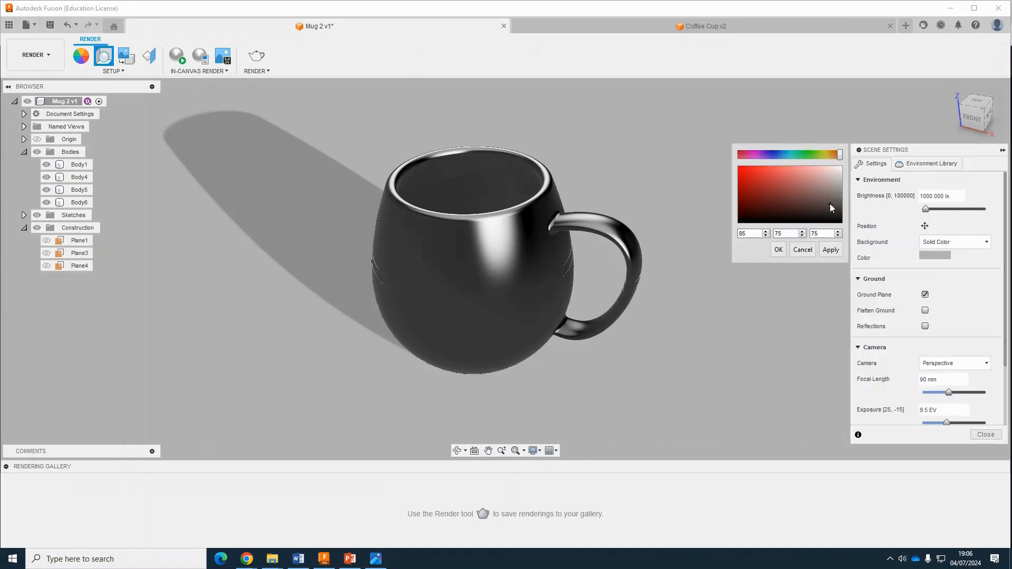
{"action": "left_click", "coordinate": [833, 248]}
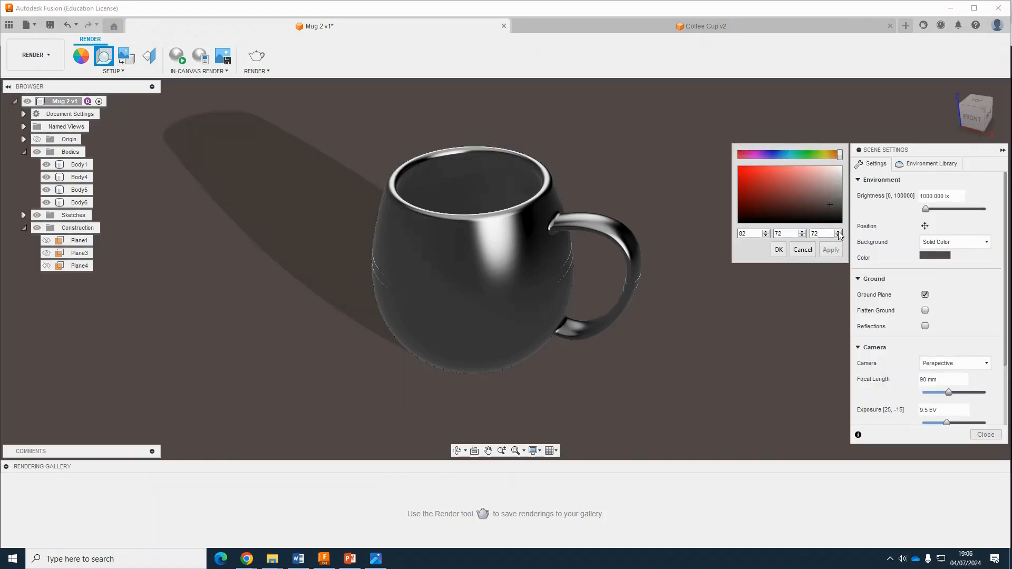
{"action": "left_click", "coordinate": [778, 249]}
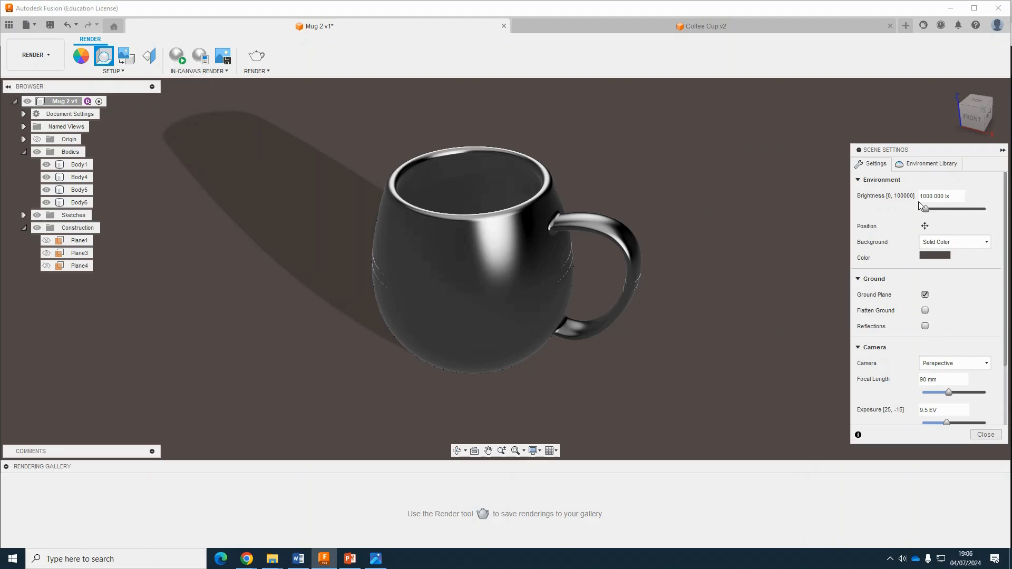
{"action": "left_click", "coordinate": [985, 435]}
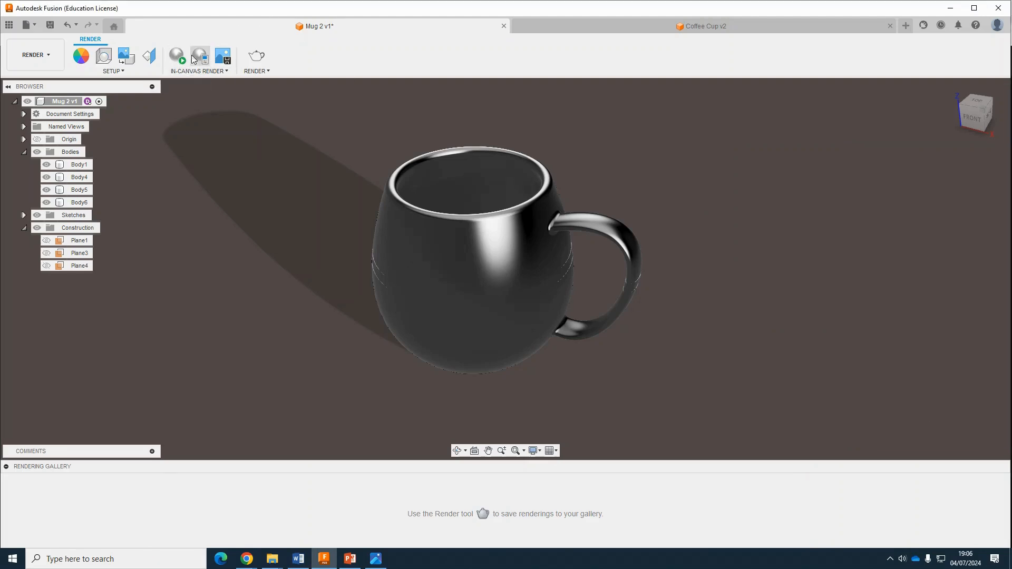
- Open the appearance library and expand the Glossy category of the Paint appearances
{"action": "left_click", "coordinate": [81, 55]}
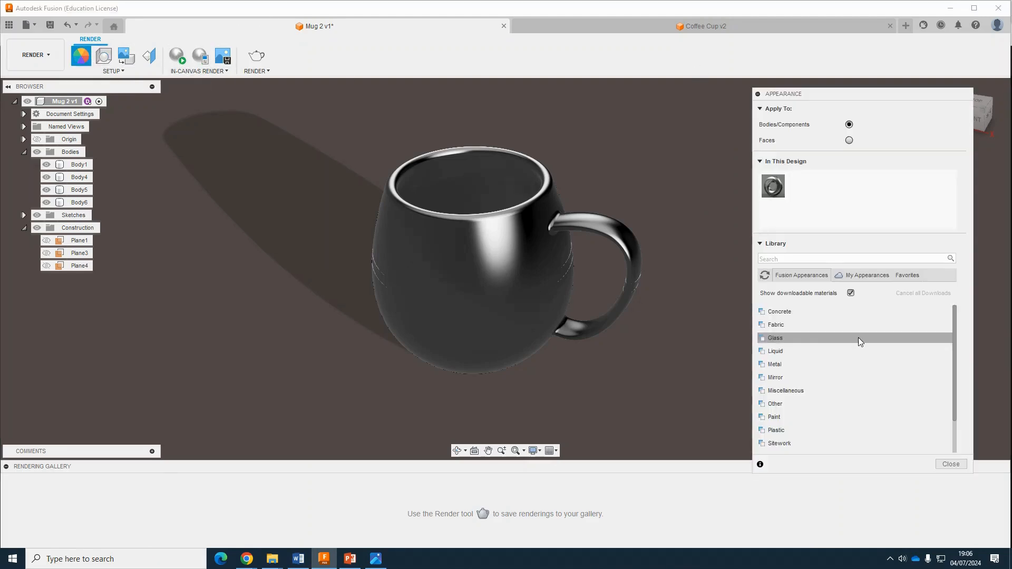
{"action": "mouse_move", "coordinate": [955, 377]}
{"action": "left_mouse_down"}
{"action": "mouse_move", "coordinate": [950, 411]}
{"action": "mouse_move", "coordinate": [950, 360]}
{"action": "left_mouse_up"}
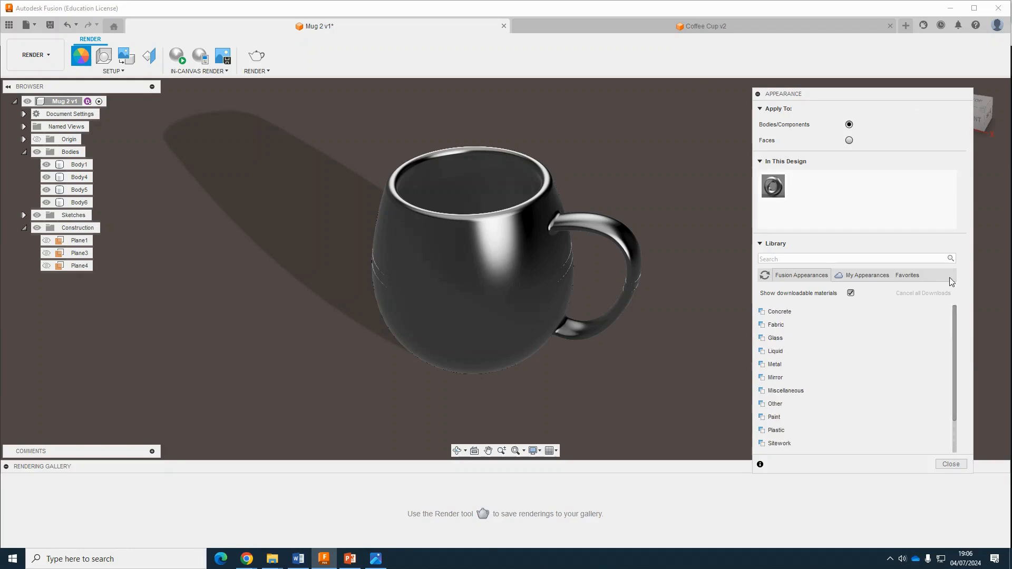
{"action": "left_click", "coordinate": [787, 338]}
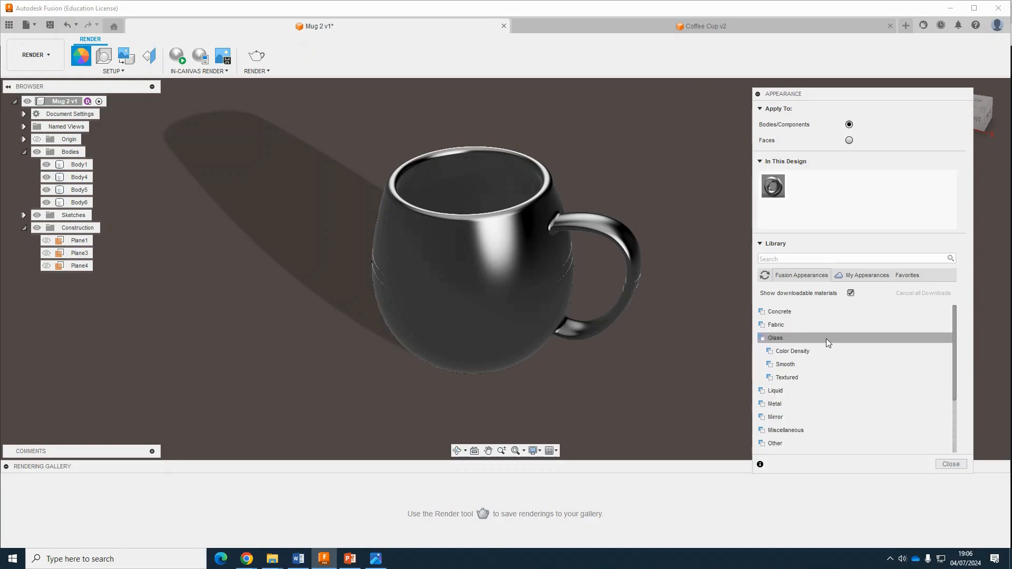
{"action": "left_click", "coordinate": [781, 340]}
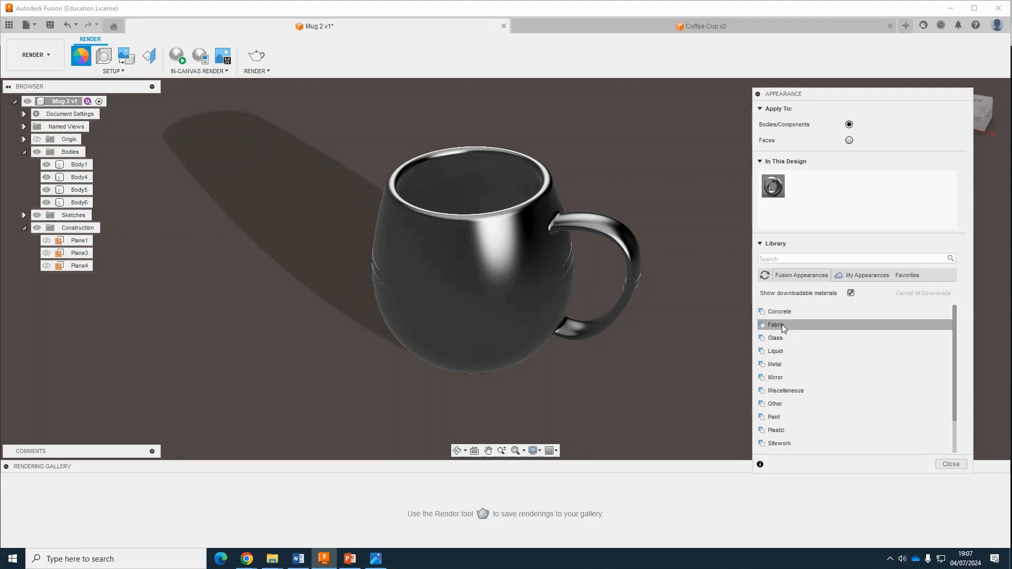
{"action": "scroll", "coordinate": [783, 359], "scroll_direction": "down", "scroll_amount": 2}
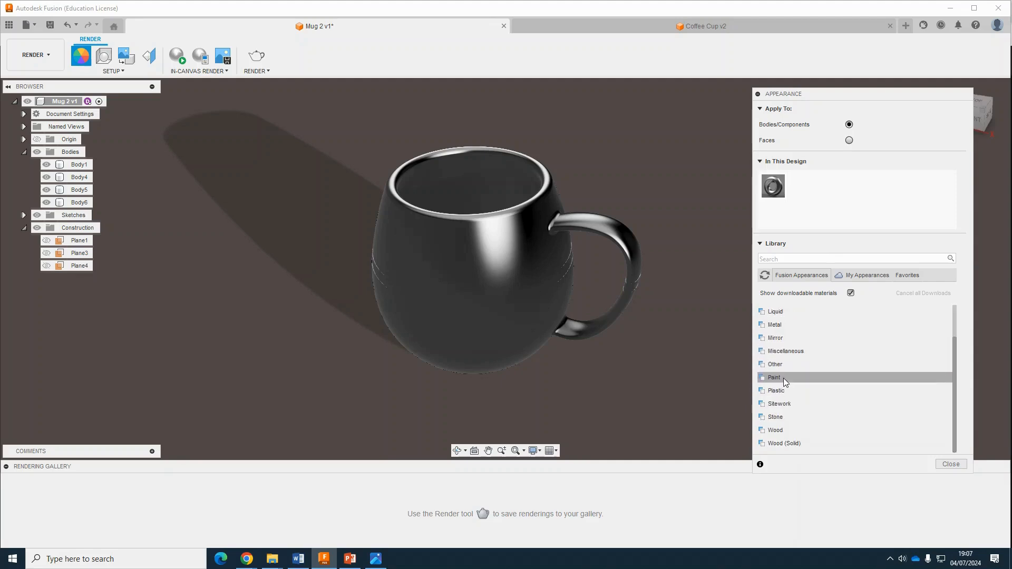
{"action": "left_click", "coordinate": [784, 378]}
{"action": "scroll", "coordinate": [790, 364], "scroll_direction": "down", "scroll_amount": 3}
{"action": "scroll", "coordinate": [796, 351], "scroll_direction": "up", "scroll_amount": 3}
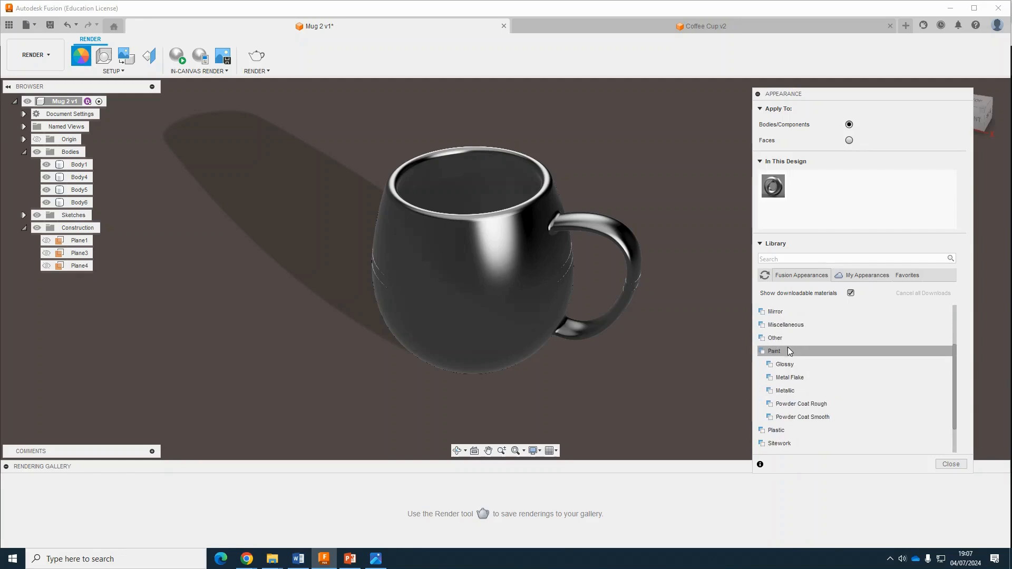
{"action": "left_click", "coordinate": [790, 365]}
{"action": "scroll", "coordinate": [838, 369], "scroll_direction": "down", "scroll_amount": 3}
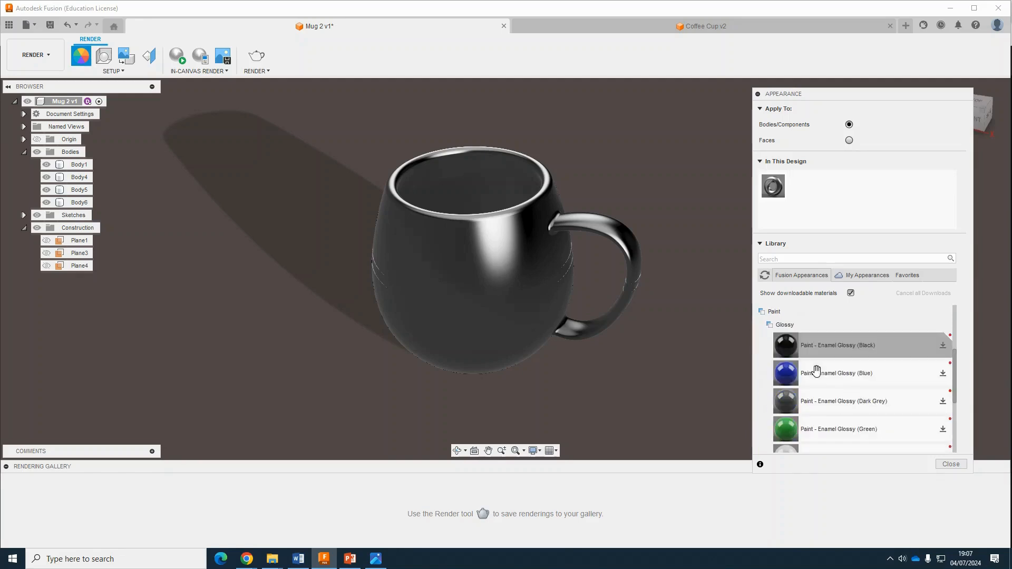
{"action": "scroll", "coordinate": [842, 397], "scroll_direction": "down", "scroll_amount": 3}
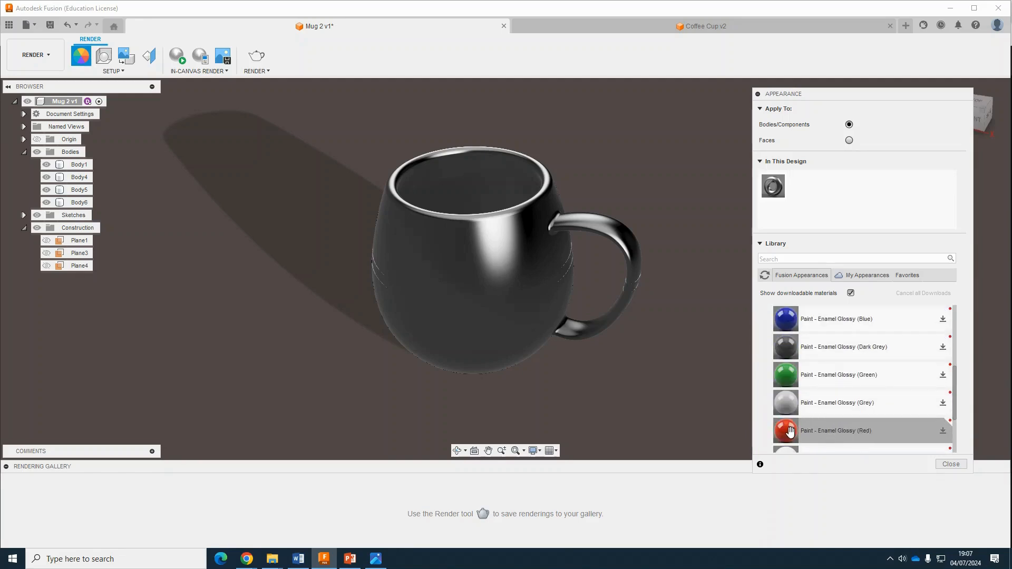
- Add the Enamel Glossy paints in Red, Grey and Blue to the appearances in this design
{"action": "left_click_drag", "start_coordinate": [790, 432], "coordinate": [801, 186]}
{"action": "left_click_drag", "start_coordinate": [788, 405], "coordinate": [827, 186]}
{"action": "left_click_drag", "start_coordinate": [807, 318], "coordinate": [847, 181]}
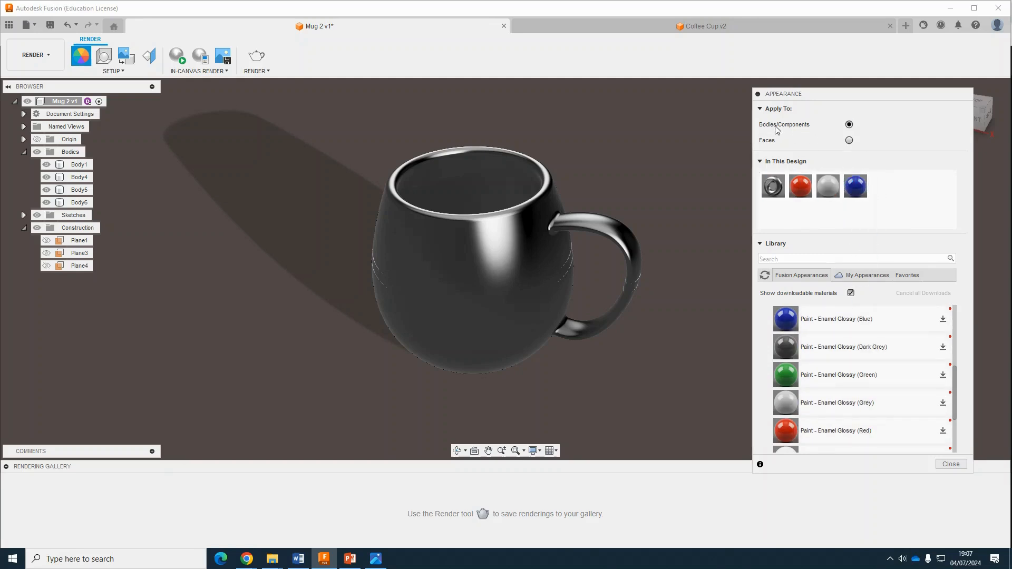
- Apply the blue enamel paint to the lower mug body, grey to the thin band and red to the upper body
{"action": "left_click_drag", "start_coordinate": [855, 186], "coordinate": [489, 327]}
{"action": "left_click_drag", "start_coordinate": [828, 186], "coordinate": [513, 298]}
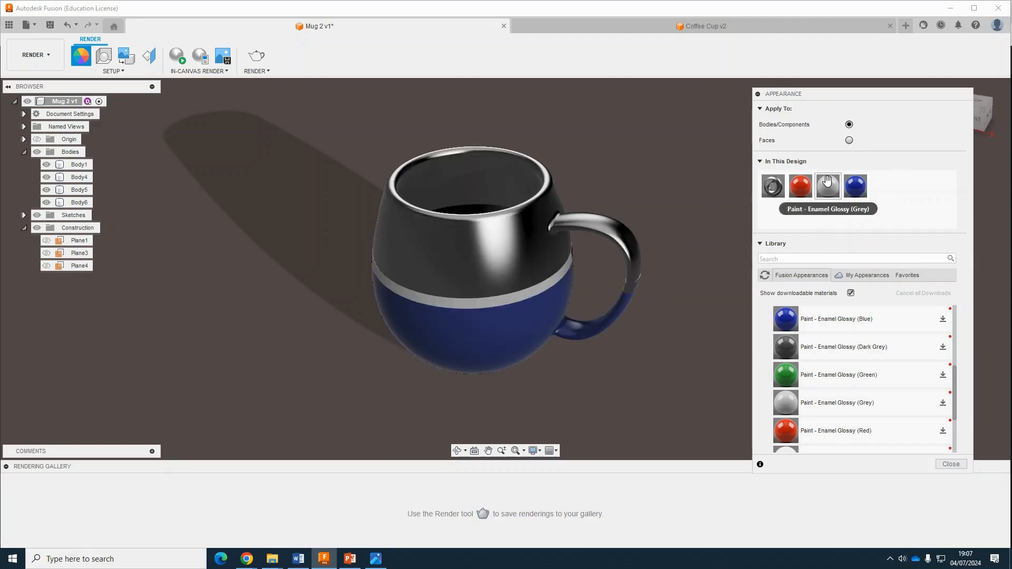
{"action": "left_click_drag", "start_coordinate": [800, 186], "coordinate": [524, 255]}
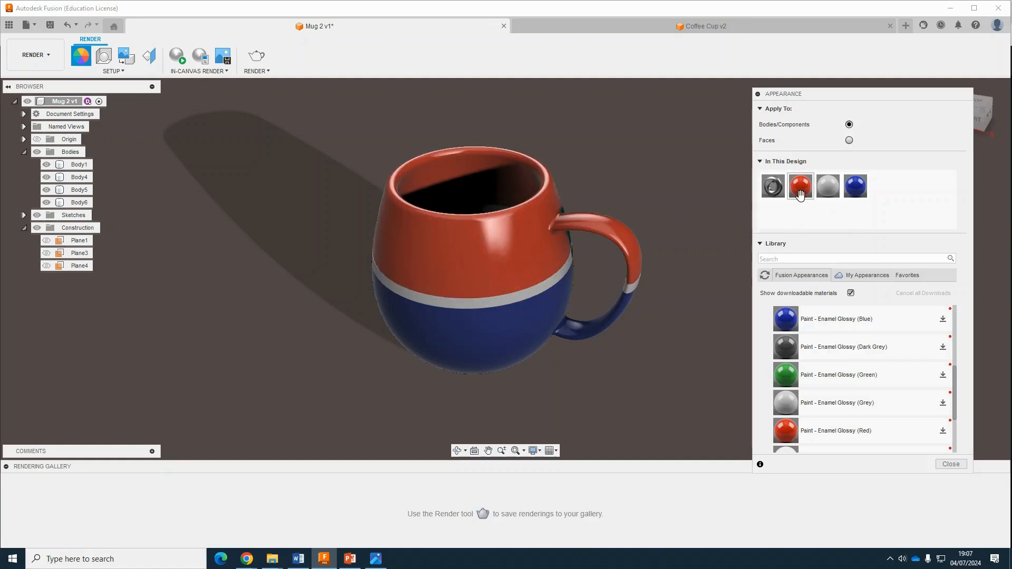
- Edit the red enamel paint's color to a muted pink, RGB 184, 117, 111
{"action": "double_click", "coordinate": [801, 194]}
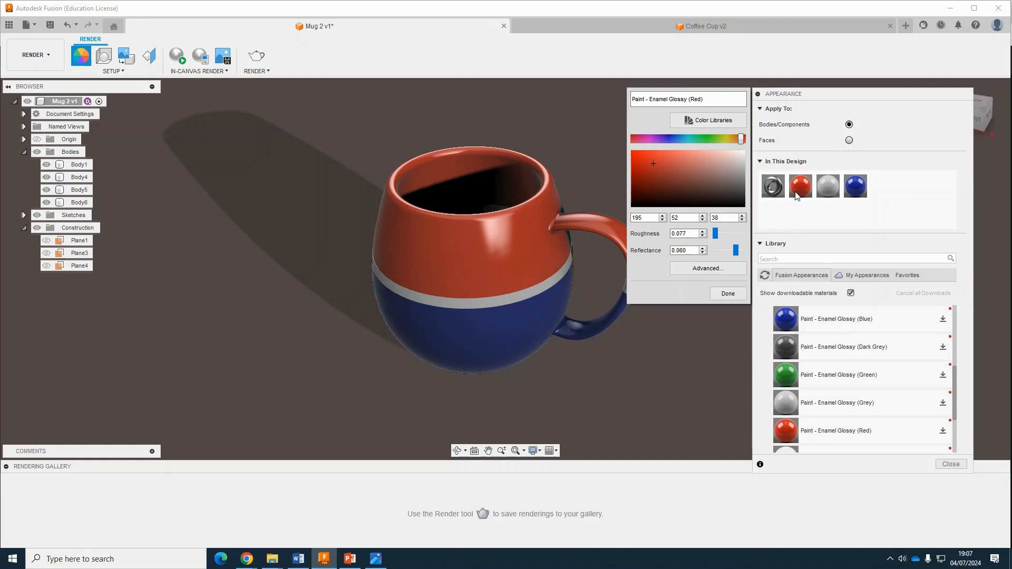
{"action": "left_click_drag", "start_coordinate": [656, 167], "coordinate": [700, 166]}
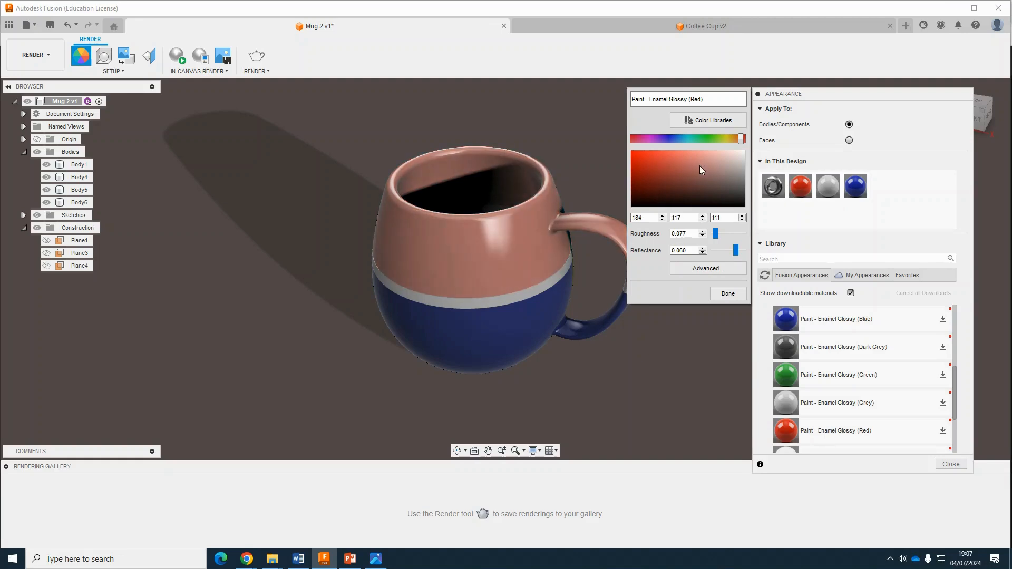
{"action": "left_click", "coordinate": [726, 293]}
- Tint the grey enamel paint to a soft pinkish grey, RGB 179, 147, 147
{"action": "double_click", "coordinate": [827, 186]}
{"action": "left_click_drag", "start_coordinate": [743, 165], "coordinate": [722, 168]}
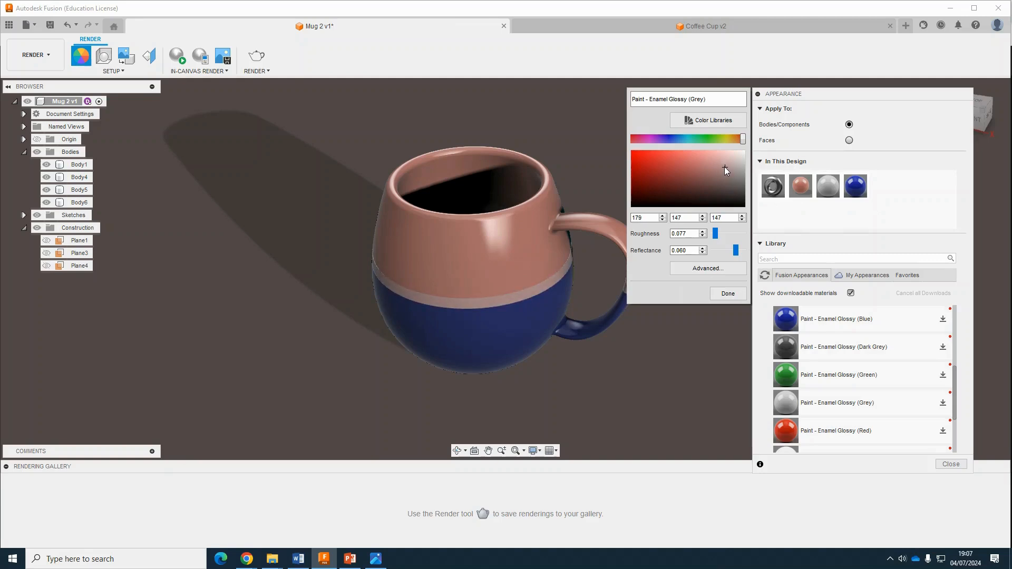
{"action": "left_click", "coordinate": [727, 293]}
- Lighten the blue enamel paint to a softer blue and close the appearance settings
{"action": "double_click", "coordinate": [856, 188]}
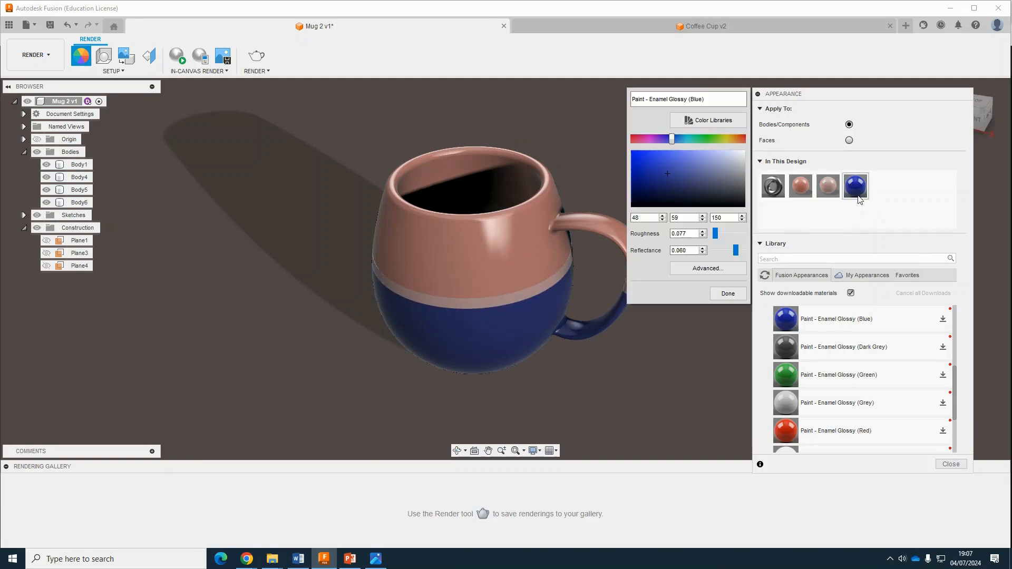
{"action": "left_click_drag", "start_coordinate": [668, 173], "coordinate": [689, 167]}
{"action": "left_click", "coordinate": [724, 297]}
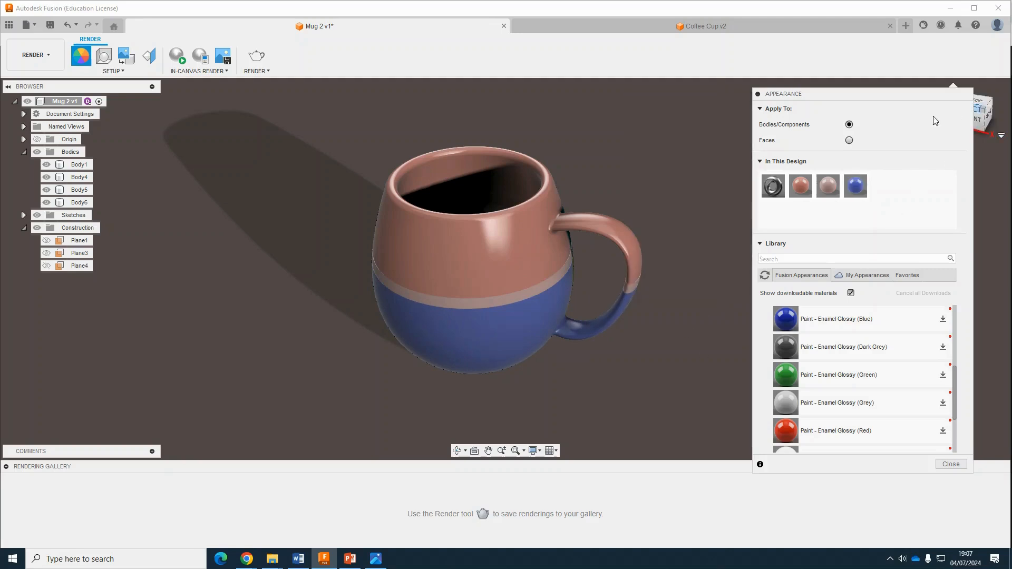
{"action": "left_click", "coordinate": [945, 466]}
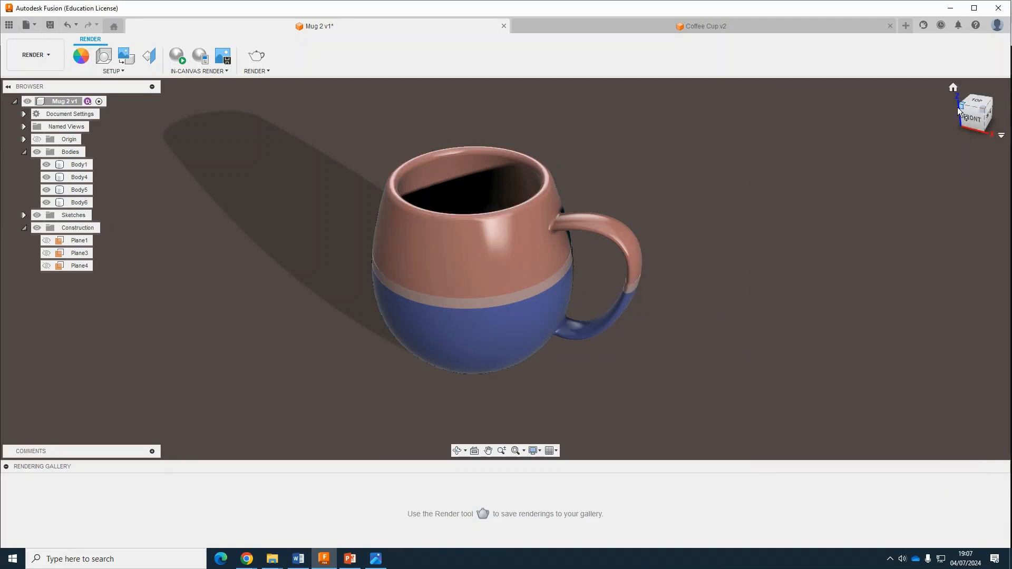
- Turn the mug to a lower, more frontal view and return to the Design workspace
{"action": "mouse_move", "coordinate": [958, 108]}
{"action": "left_mouse_down"}
{"action": "mouse_move", "coordinate": [993, 87]}
{"action": "mouse_move", "coordinate": [993, 76]}
{"action": "mouse_move", "coordinate": [981, 86]}
{"action": "left_mouse_up"}
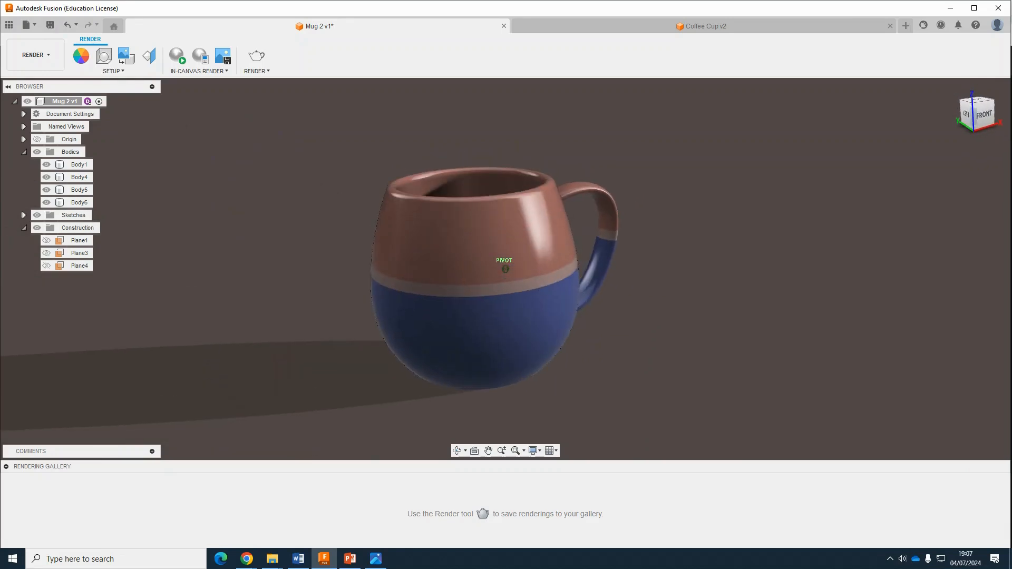
{"action": "left_click", "coordinate": [30, 66]}
{"action": "left_click", "coordinate": [31, 79]}
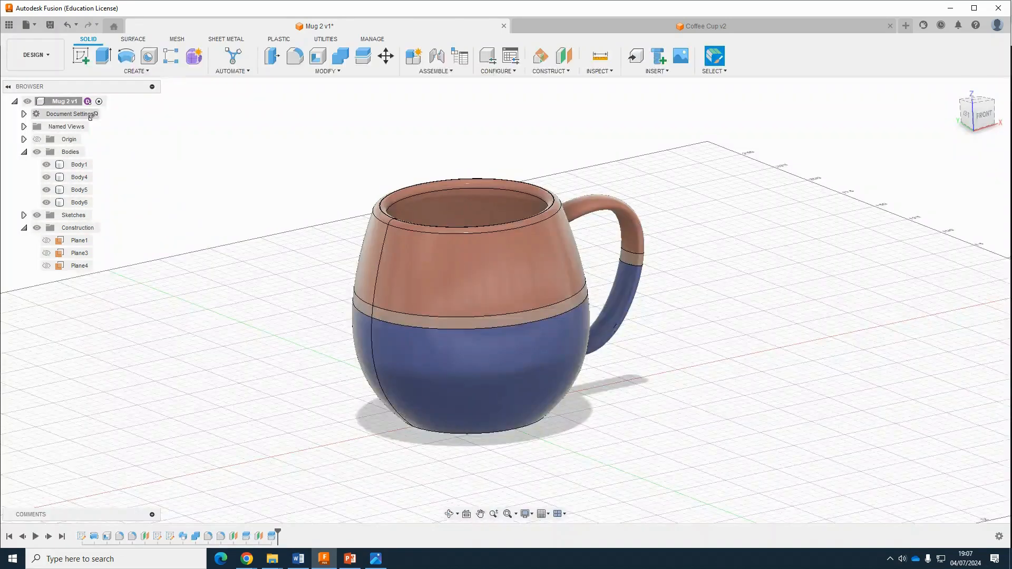
- Examine the disc above the mug in the Coffee Cup v2 design and return to the Mug 2 design
{"action": "left_click", "coordinate": [656, 26]}
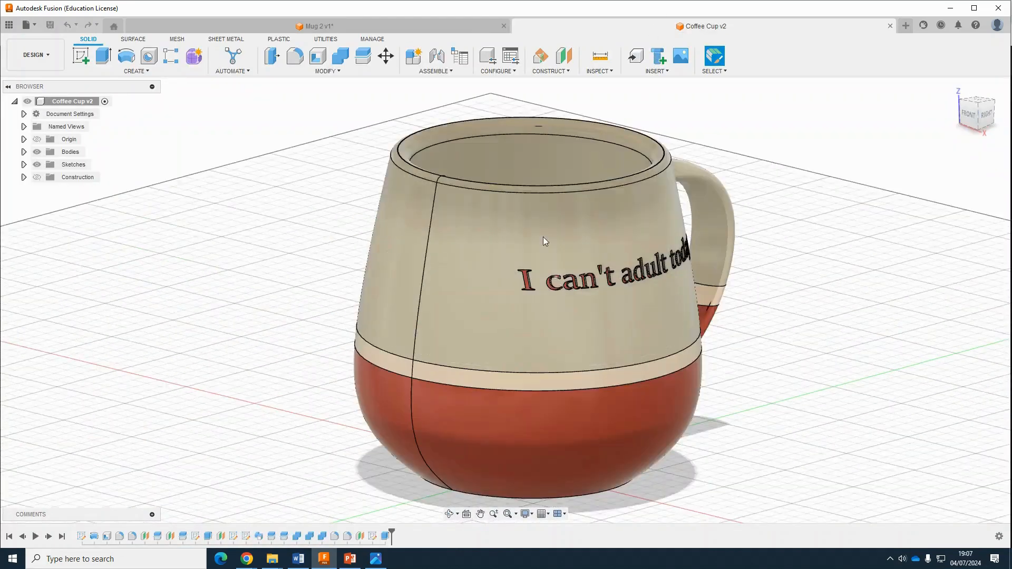
{"action": "scroll", "coordinate": [546, 239], "scroll_direction": "down", "scroll_amount": 5}
{"action": "scroll", "coordinate": [554, 251], "scroll_direction": "down", "scroll_amount": 2}
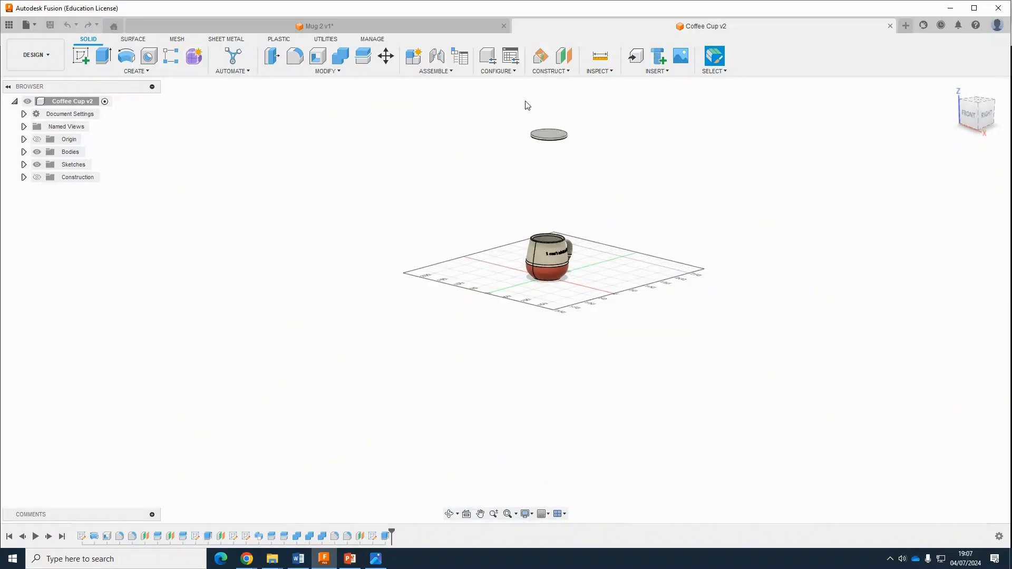
{"action": "left_click", "coordinate": [317, 25]}
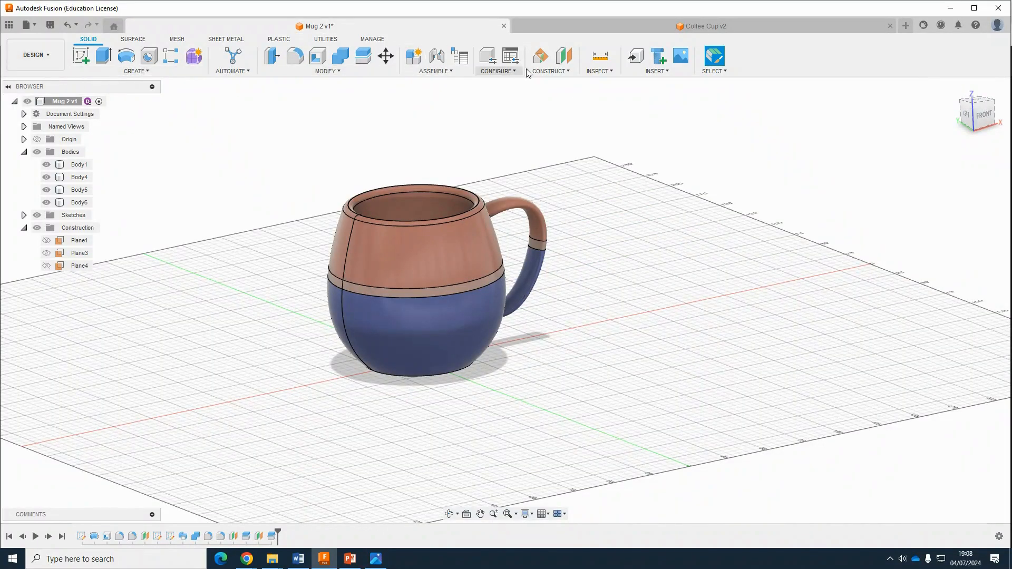
- Create an offset plane 450 mm above the bottom face of the mug
{"action": "left_click", "coordinate": [546, 70]}
{"action": "left_click", "coordinate": [552, 81]}
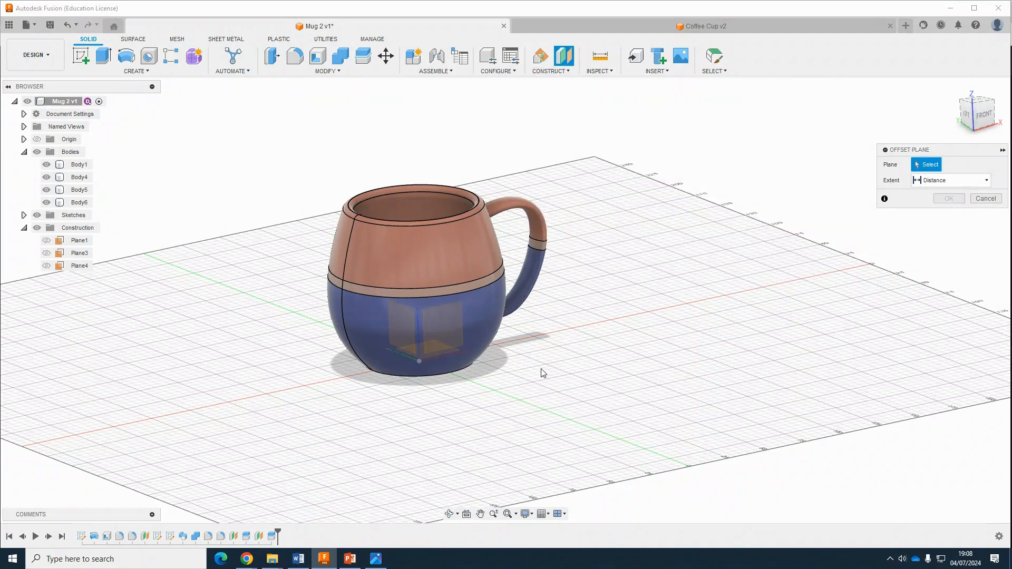
{"action": "left_click", "coordinate": [436, 364]}
{"action": "scroll", "coordinate": [417, 346], "scroll_direction": "down", "scroll_amount": 5}
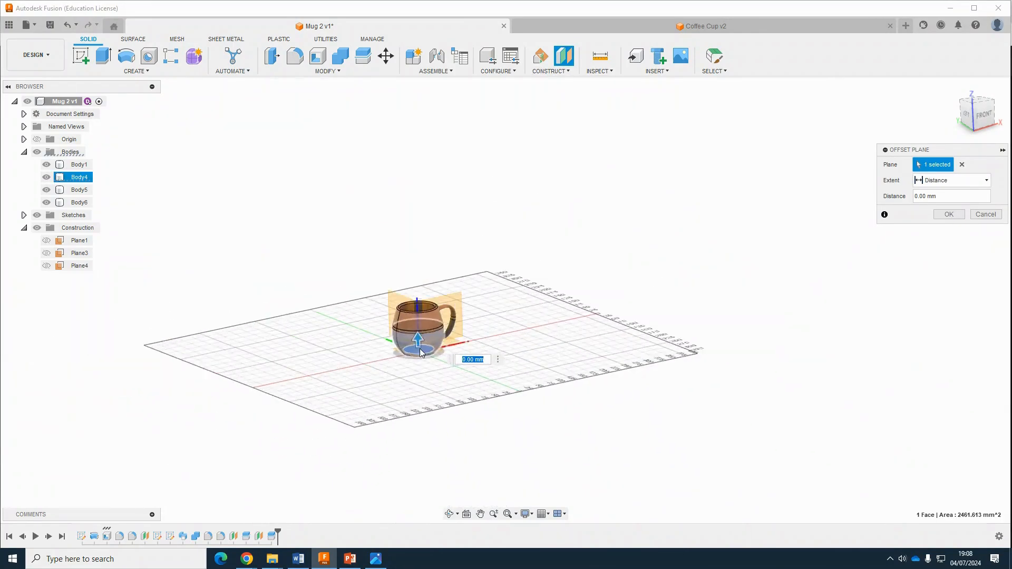
{"action": "left_click_drag", "start_coordinate": [416, 347], "coordinate": [420, 128]}
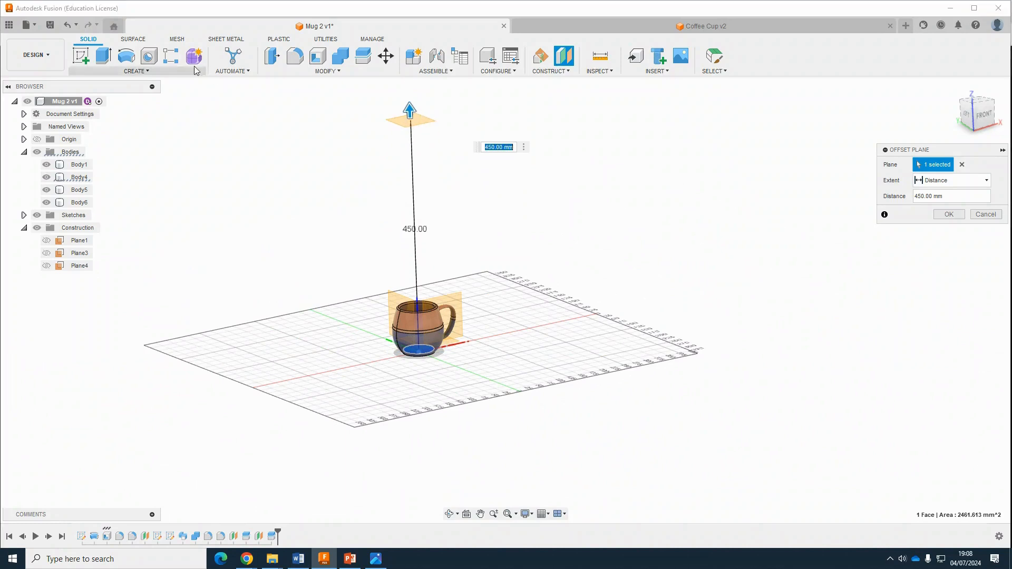
- Sketch a large circle of about 76,000 mm² on the new offset plane, centered above the mug, and finish the sketch
{"action": "left_click", "coordinate": [80, 55]}
{"action": "left_click", "coordinate": [403, 128]}
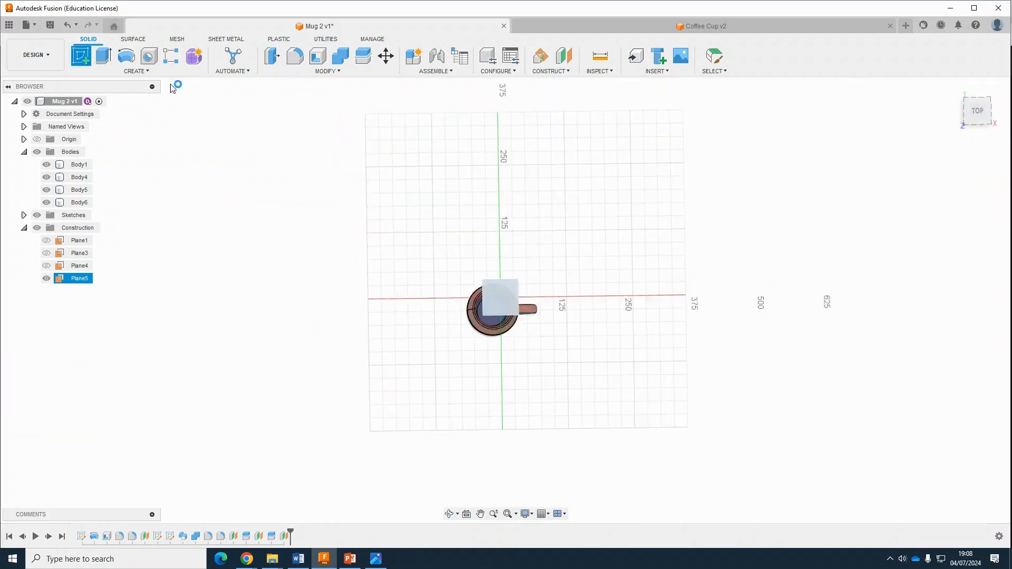
{"action": "left_click", "coordinate": [126, 55]}
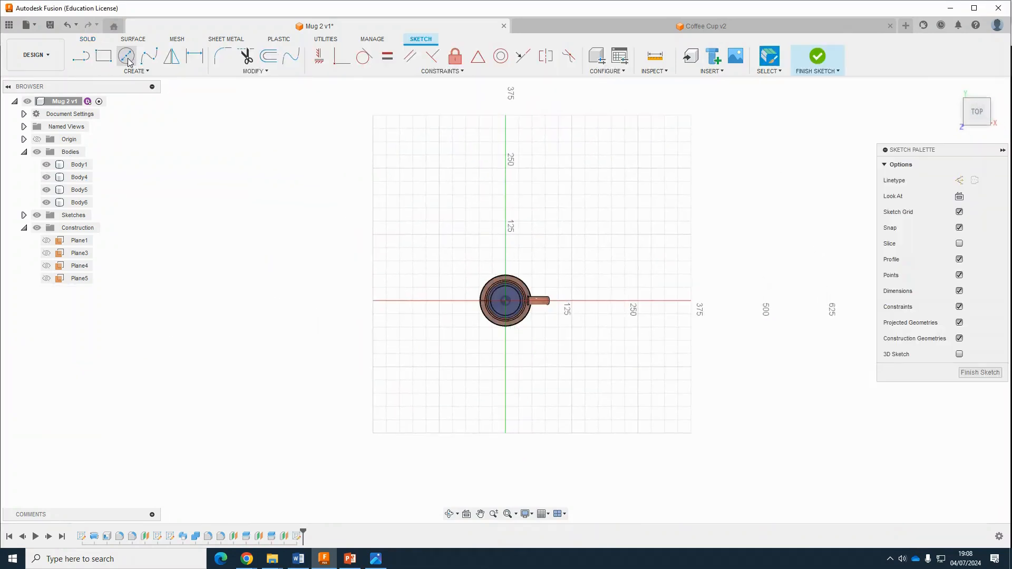
{"action": "left_click", "coordinate": [505, 304]}
{"action": "left_click", "coordinate": [578, 339]}
{"action": "left_click", "coordinate": [817, 55]}
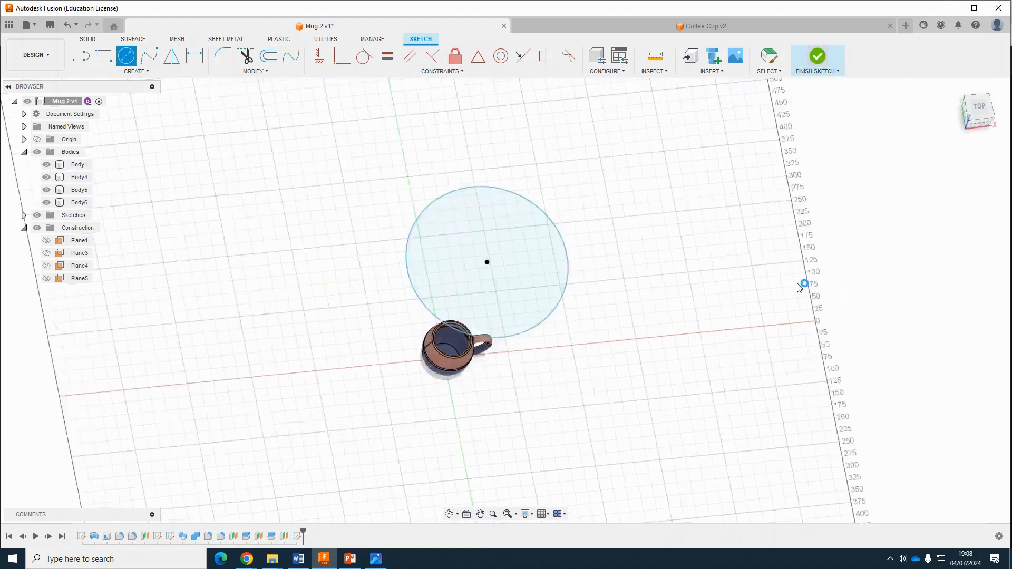
- Extrude the circle above the mug 25 mm as a new body
{"action": "left_click", "coordinate": [103, 55]}
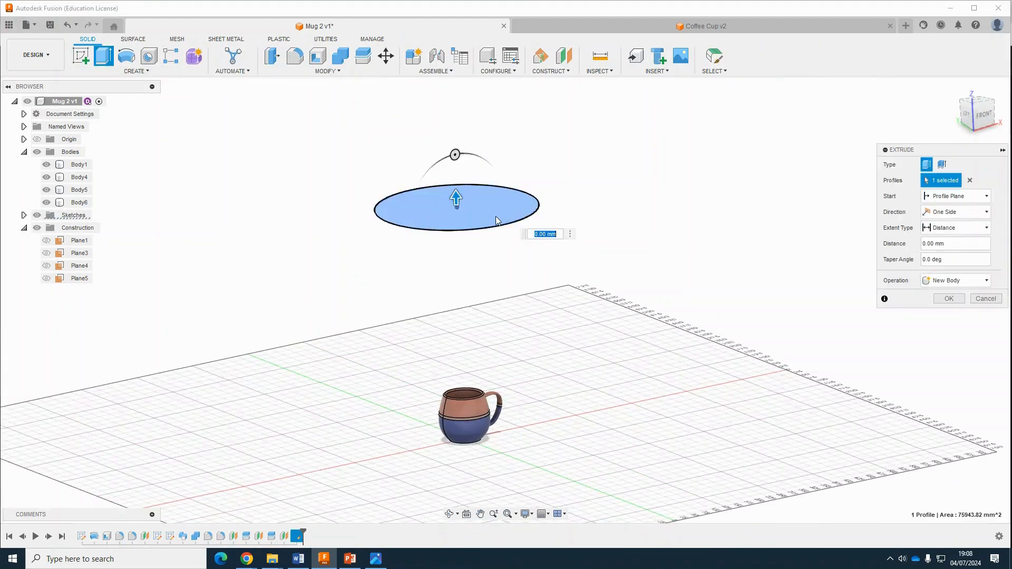
{"action": "type", "text": "25"}
{"action": "key", "text": "Return"}
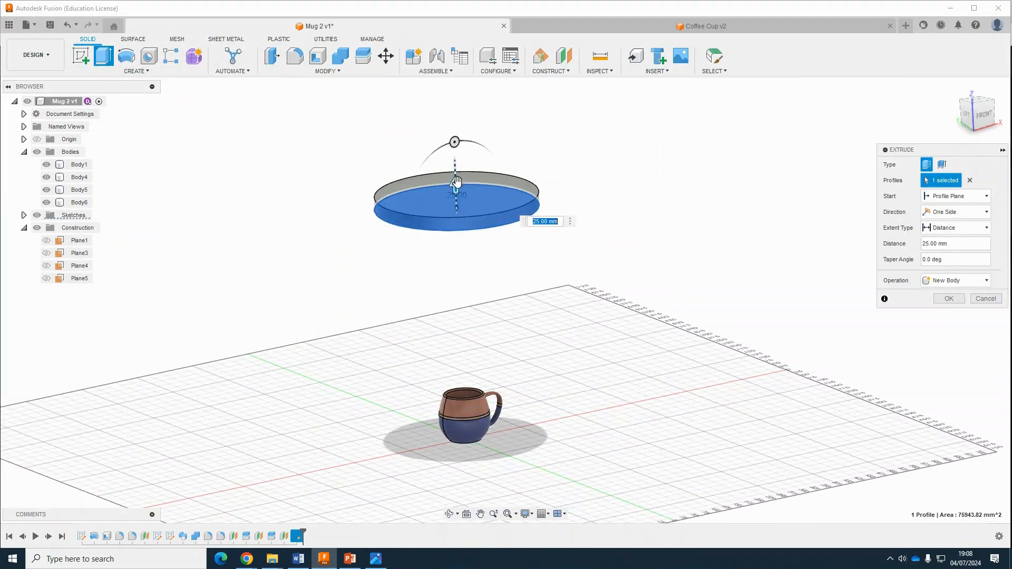
{"action": "left_click", "coordinate": [948, 298]}
- Switch to the Render workspace, search the appearance library for "led" and add LED - SMD 3528 - 8lm (White) to the design
{"action": "scroll", "coordinate": [694, 350], "scroll_direction": "down", "scroll_amount": 2}
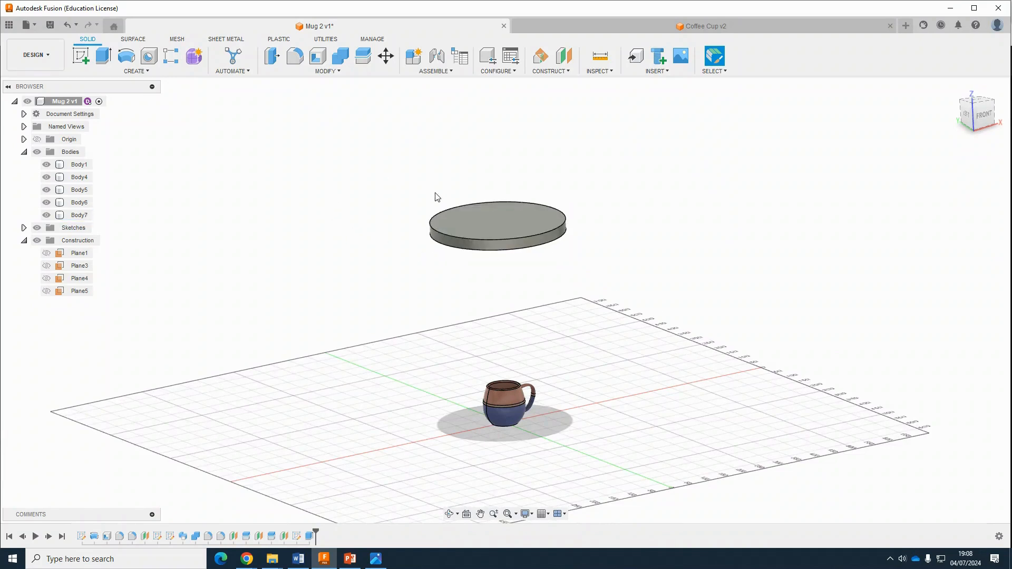
{"action": "scroll", "coordinate": [501, 245], "scroll_direction": "up", "scroll_amount": 1}
{"action": "left_click", "coordinate": [18, 57]}
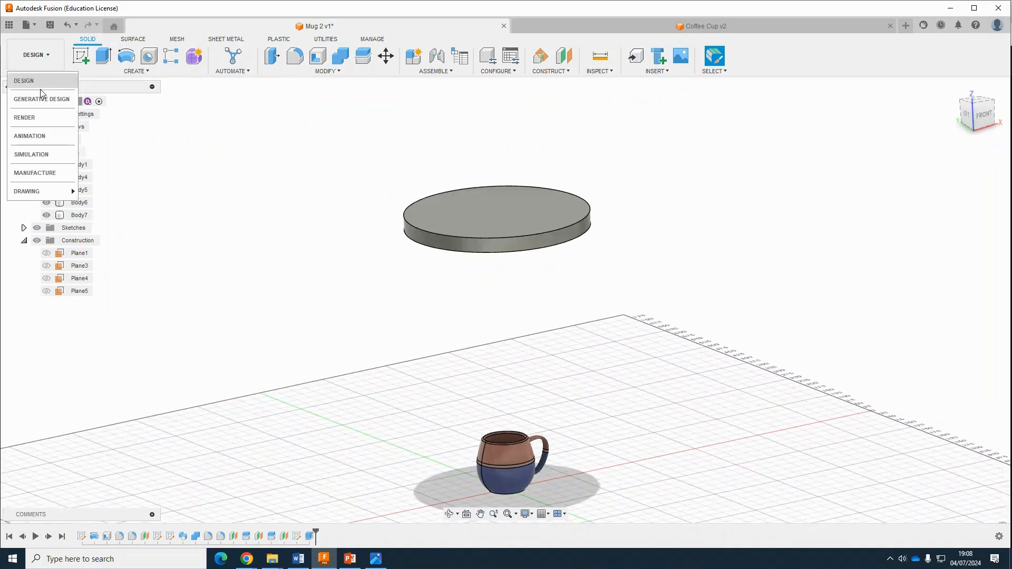
{"action": "left_click", "coordinate": [37, 117]}
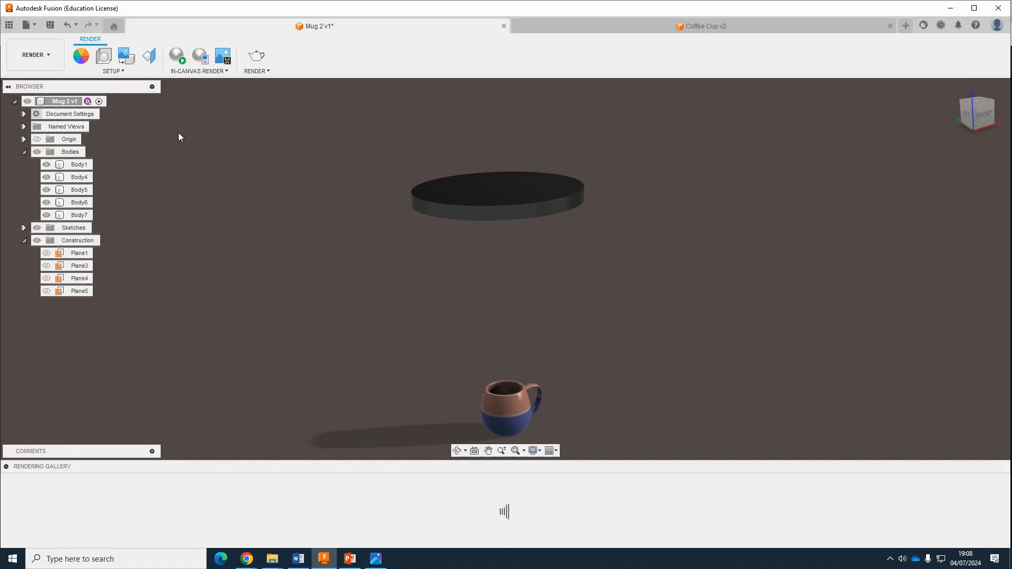
{"action": "left_click", "coordinate": [80, 56]}
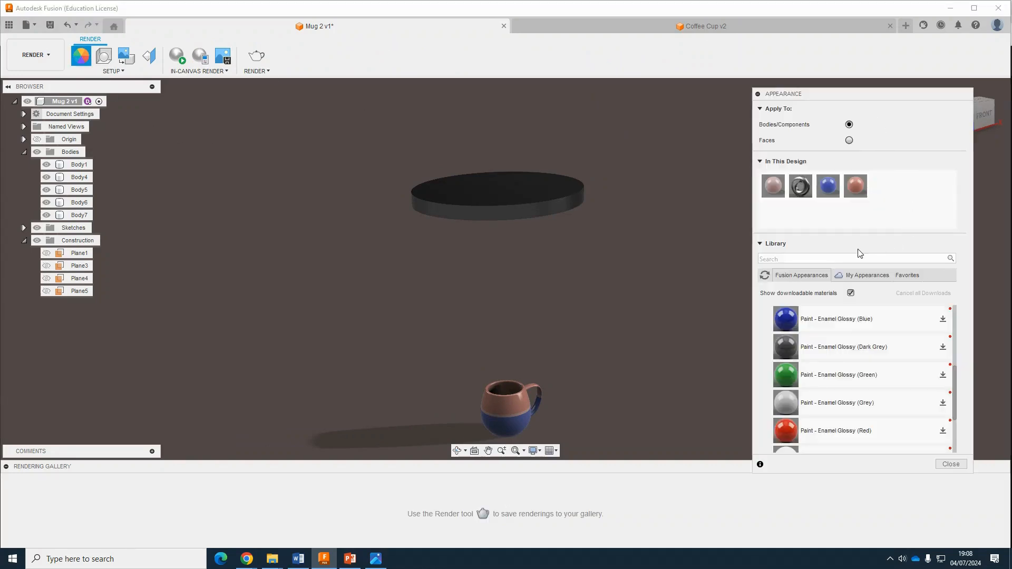
{"action": "left_click", "coordinate": [858, 257]}
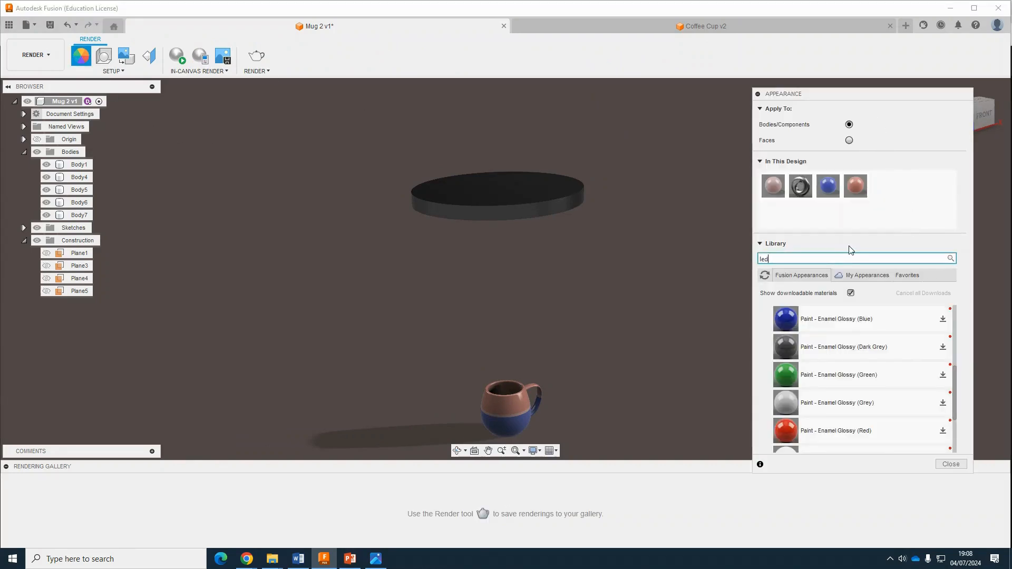
{"action": "type", "text": "led"}
{"action": "key", "text": "Return"}
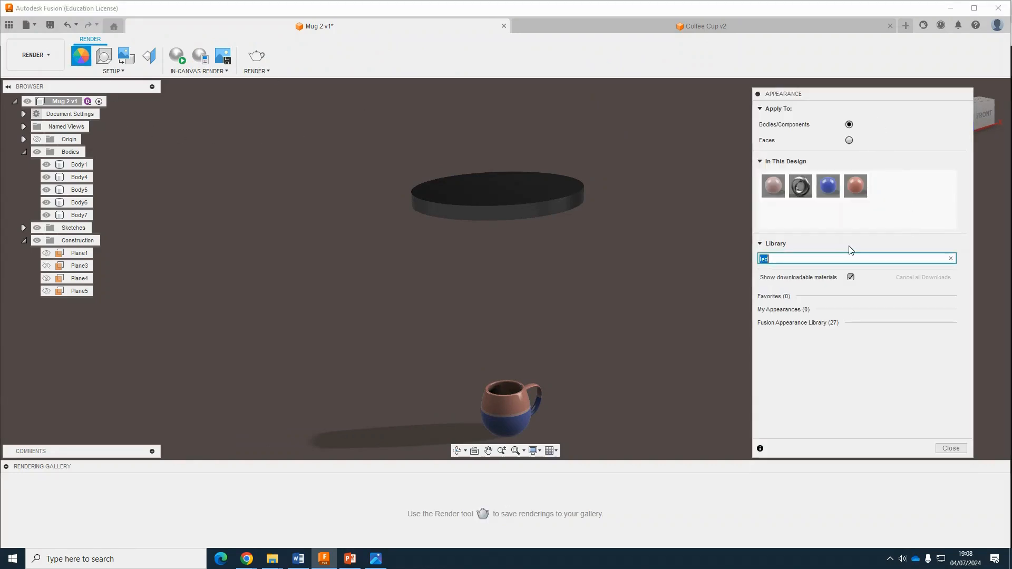
{"action": "left_click", "coordinate": [838, 323]}
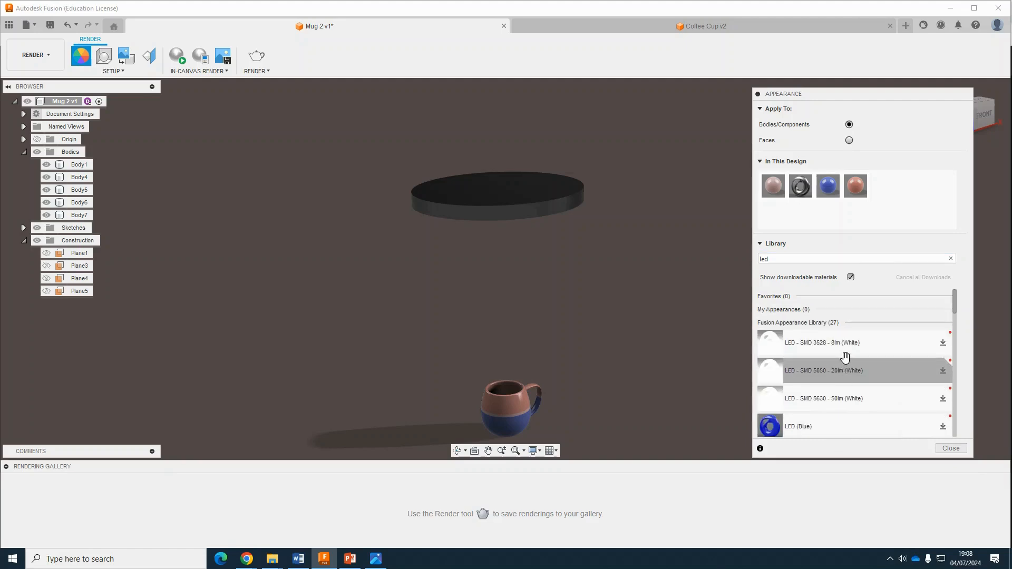
{"action": "left_click_drag", "start_coordinate": [828, 349], "coordinate": [874, 177]}
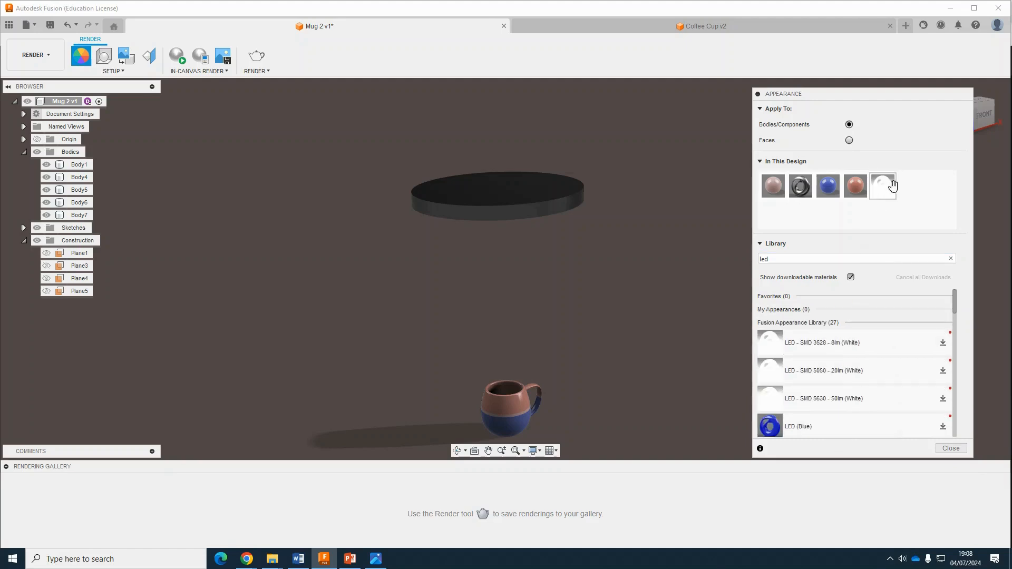
- Apply the white LED appearance to only the underside face of the disc above the mug
{"action": "left_click", "coordinate": [985, 109]}
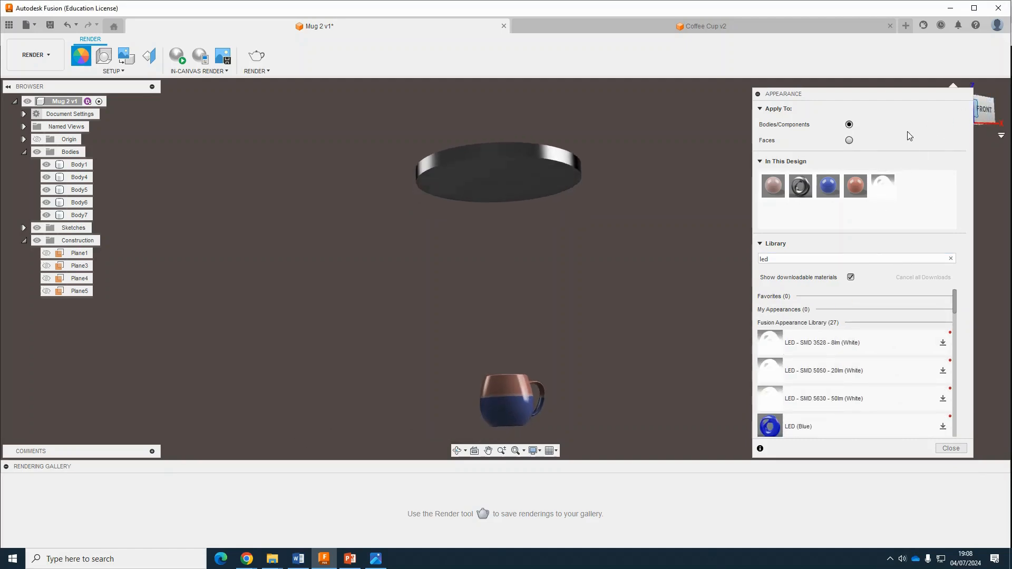
{"action": "left_click", "coordinate": [849, 140]}
{"action": "left_click_drag", "start_coordinate": [883, 186], "coordinate": [526, 184]}
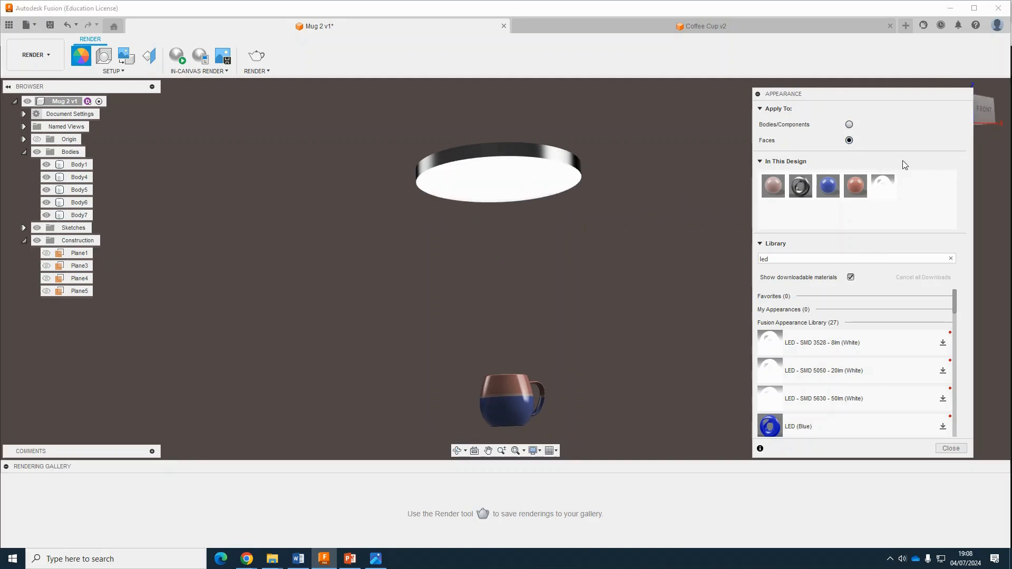
{"action": "left_click", "coordinate": [951, 448]}
- Frame the mug from the front-right, slightly above, with the light disc out of view, and start the in-canvas render
{"action": "scroll", "coordinate": [817, 261], "scroll_direction": "down", "scroll_amount": 3}
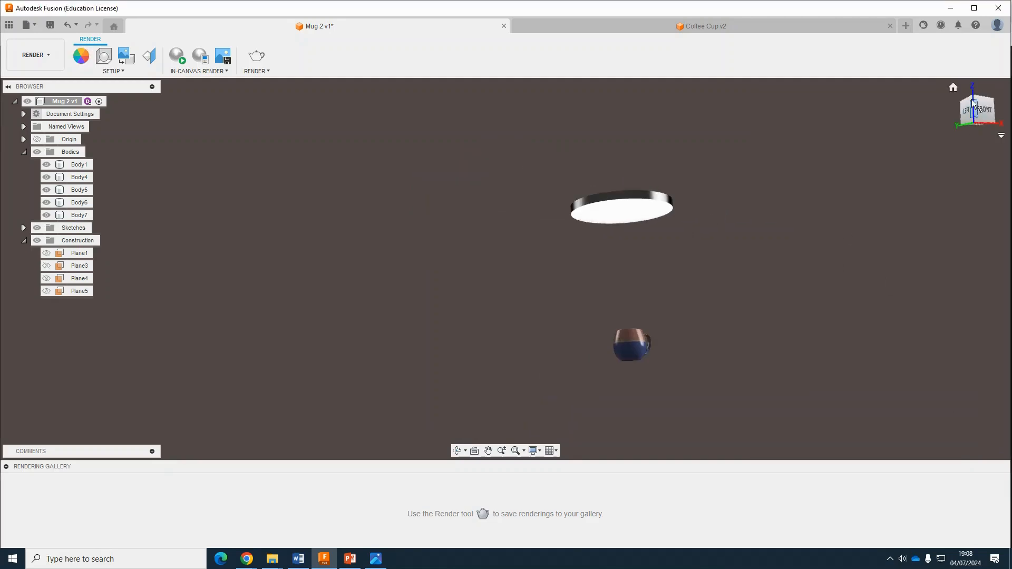
{"action": "left_click", "coordinate": [955, 88]}
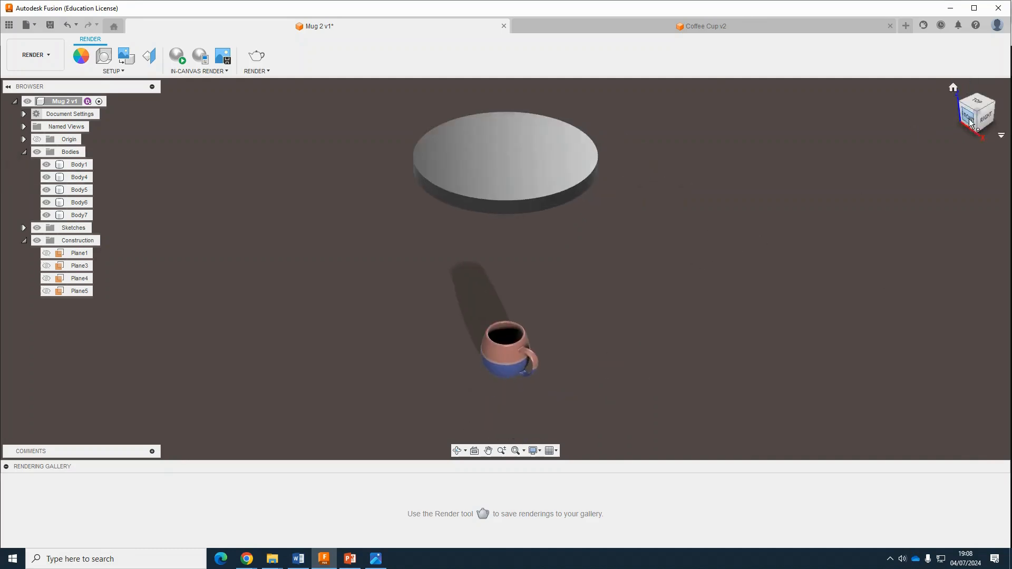
{"action": "left_click_drag", "start_coordinate": [968, 115], "coordinate": [971, 106]}
{"action": "scroll", "coordinate": [499, 374], "scroll_direction": "up", "scroll_amount": 4}
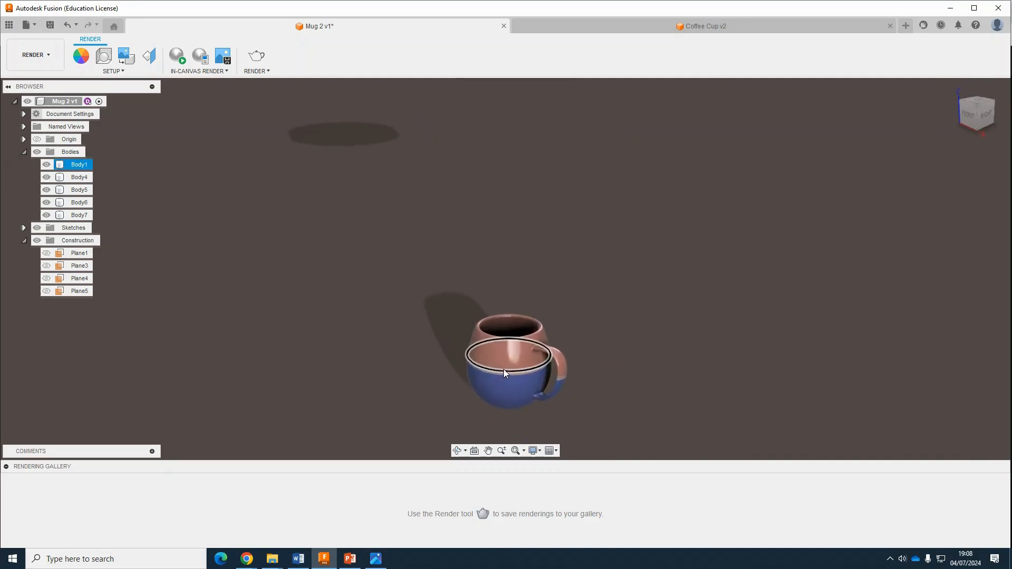
{"action": "middle_click_drag", "start_coordinate": [504, 369], "coordinate": [497, 287]}
{"action": "scroll", "coordinate": [498, 287], "scroll_direction": "up", "scroll_amount": 1}
{"action": "left_click", "coordinate": [300, 160]}
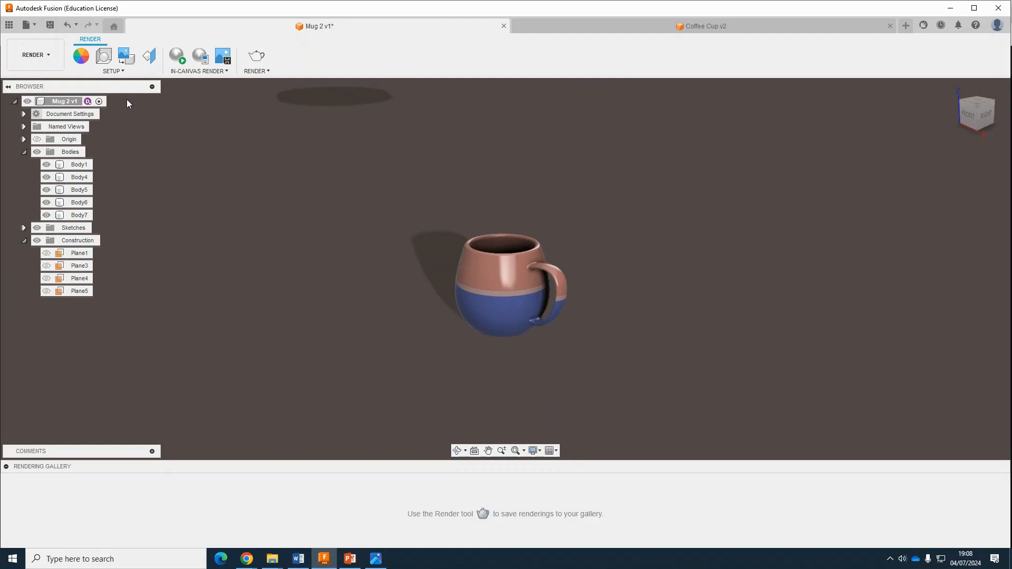
{"action": "left_click", "coordinate": [183, 59]}
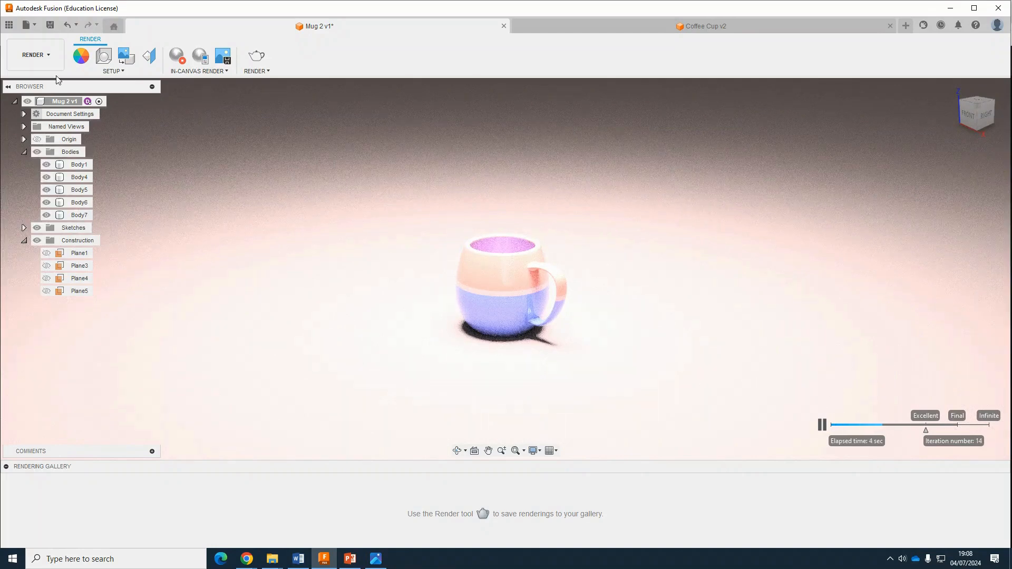
- Lower the emissivity luminance of the white LED appearance to about 41,666.70 cd and apply the change
{"action": "left_click", "coordinate": [83, 52]}
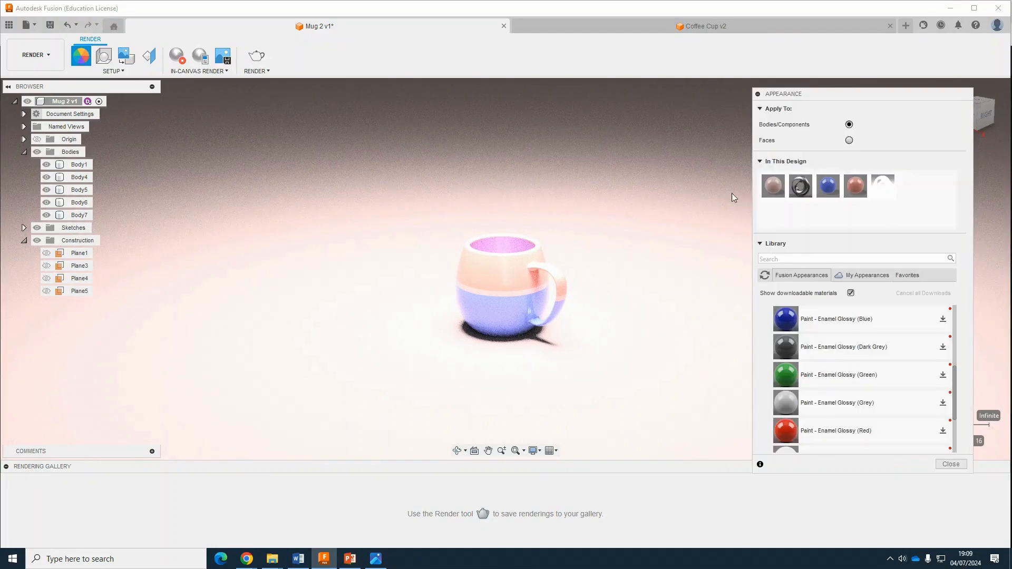
{"action": "double_click", "coordinate": [883, 185]}
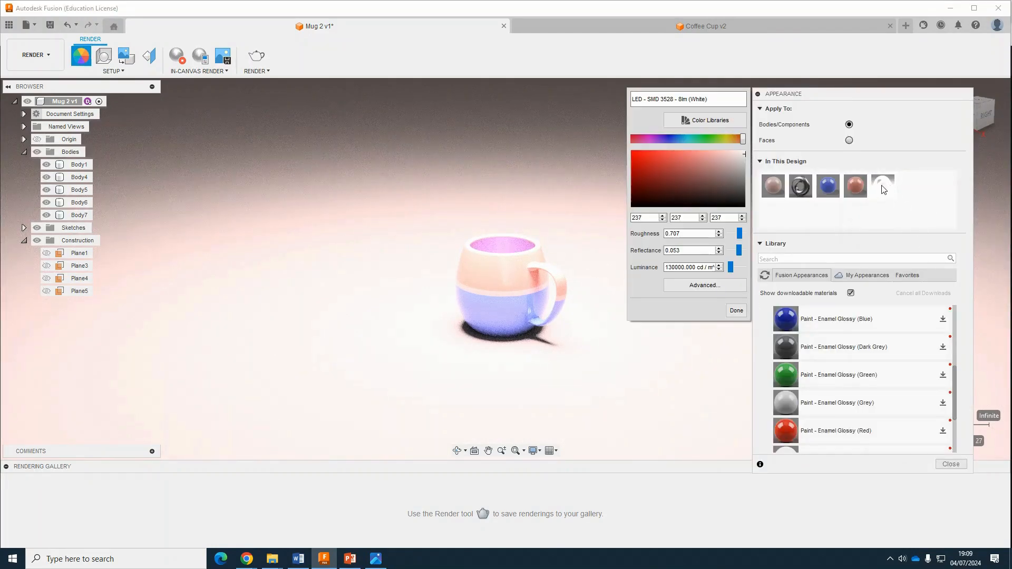
{"action": "left_click", "coordinate": [699, 286]}
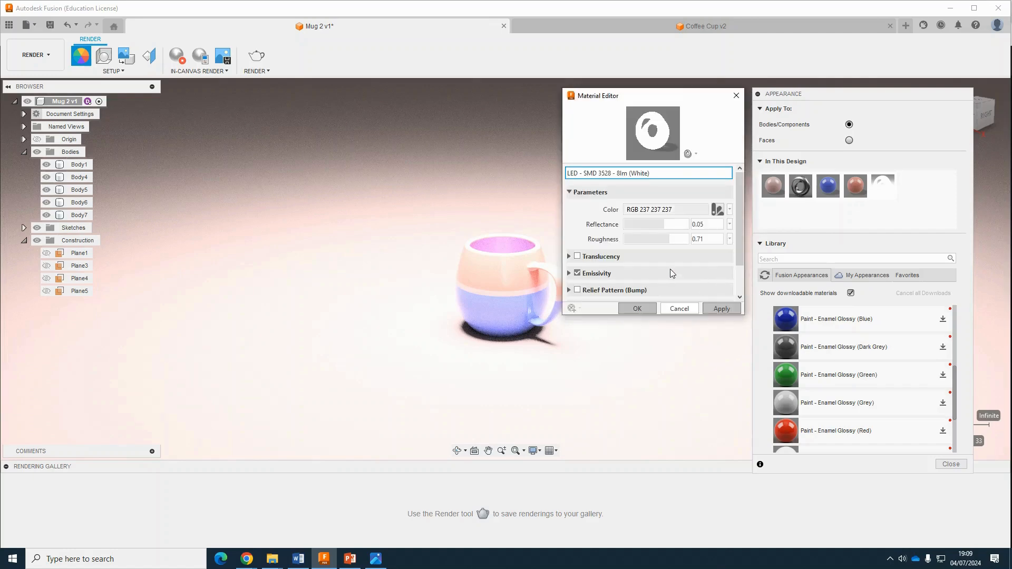
{"action": "left_click", "coordinate": [570, 273]}
{"action": "left_click_drag", "start_coordinate": [632, 260], "coordinate": [627, 258]}
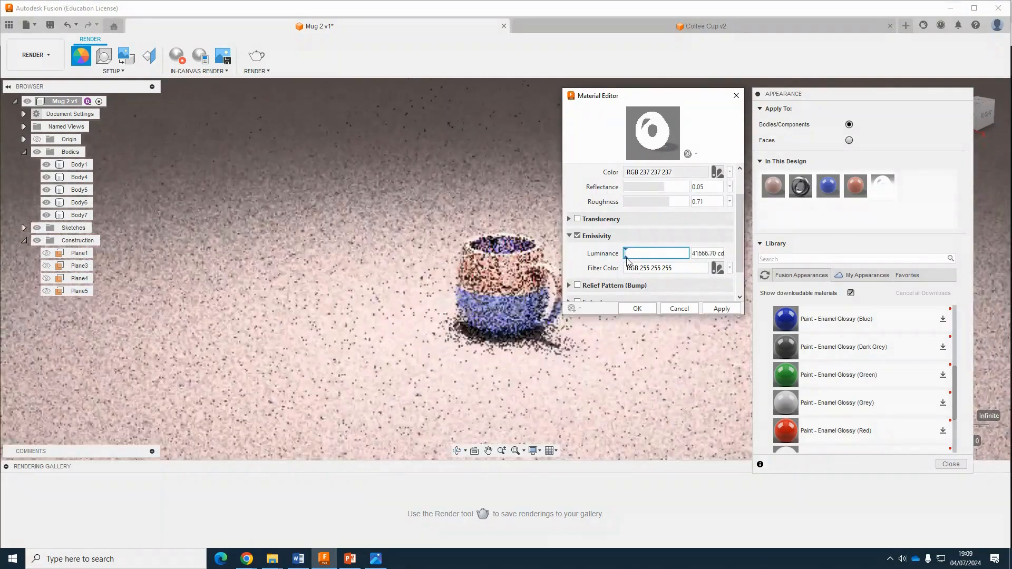
{"action": "left_click", "coordinate": [708, 309]}
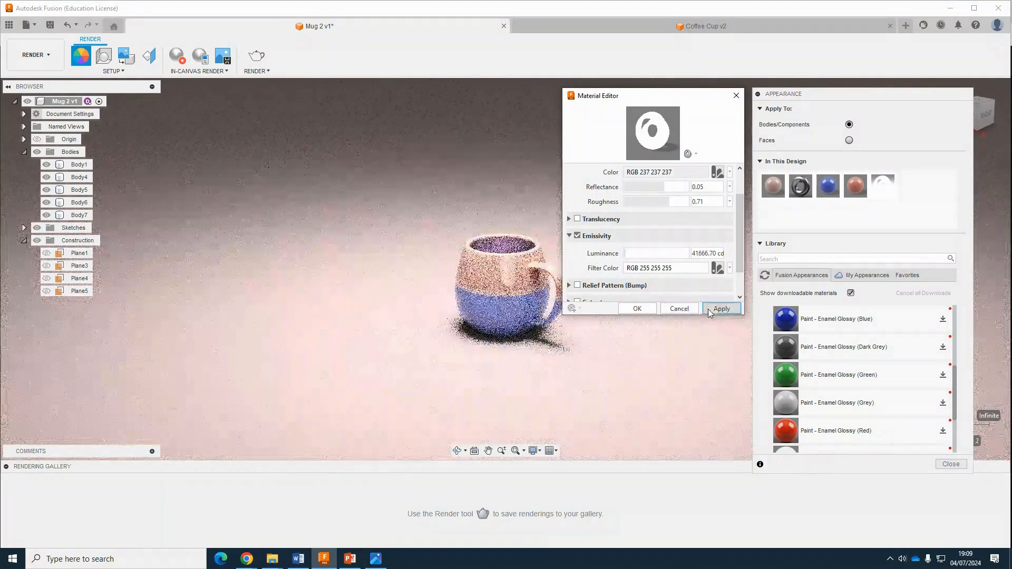
{"action": "left_click", "coordinate": [677, 309]}
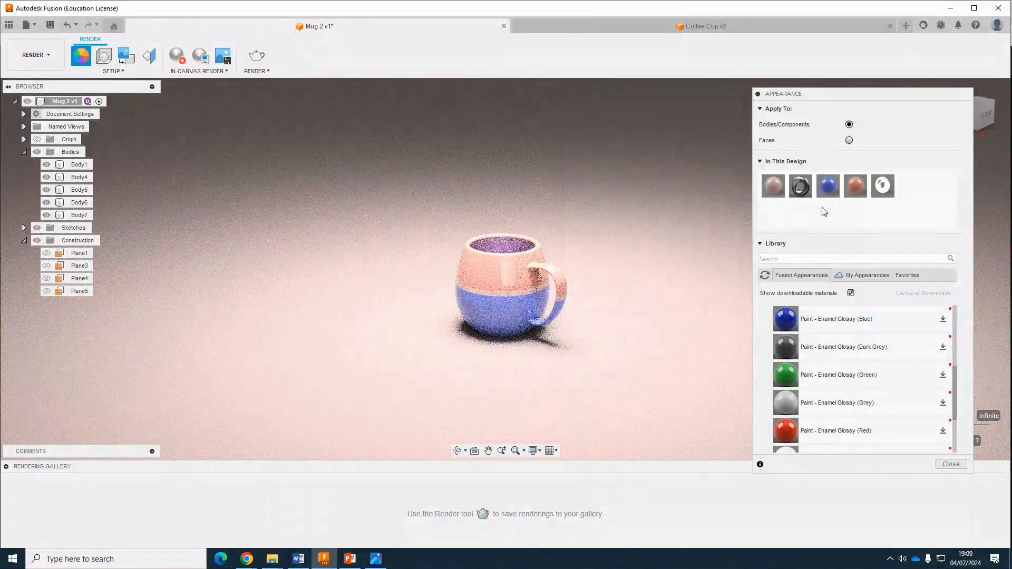
{"action": "left_click", "coordinate": [951, 464]}
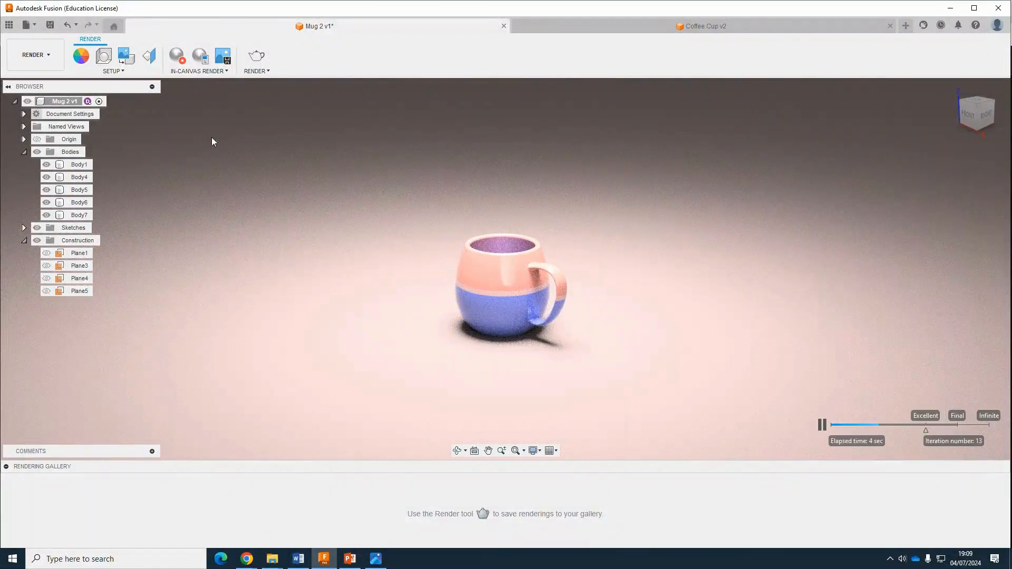
- Stop the in-canvas render and return to the Design workspace with the whole light disc in view
{"action": "left_click", "coordinate": [181, 59]}
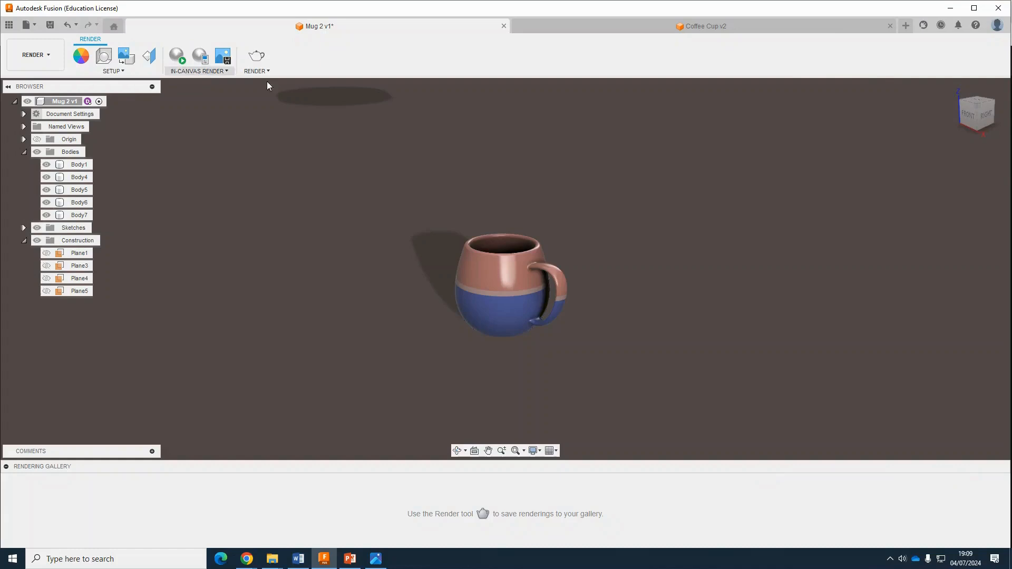
{"action": "left_click", "coordinate": [42, 60]}
{"action": "left_click", "coordinate": [36, 78]}
{"action": "scroll", "coordinate": [380, 295], "scroll_direction": "down", "scroll_amount": 5}
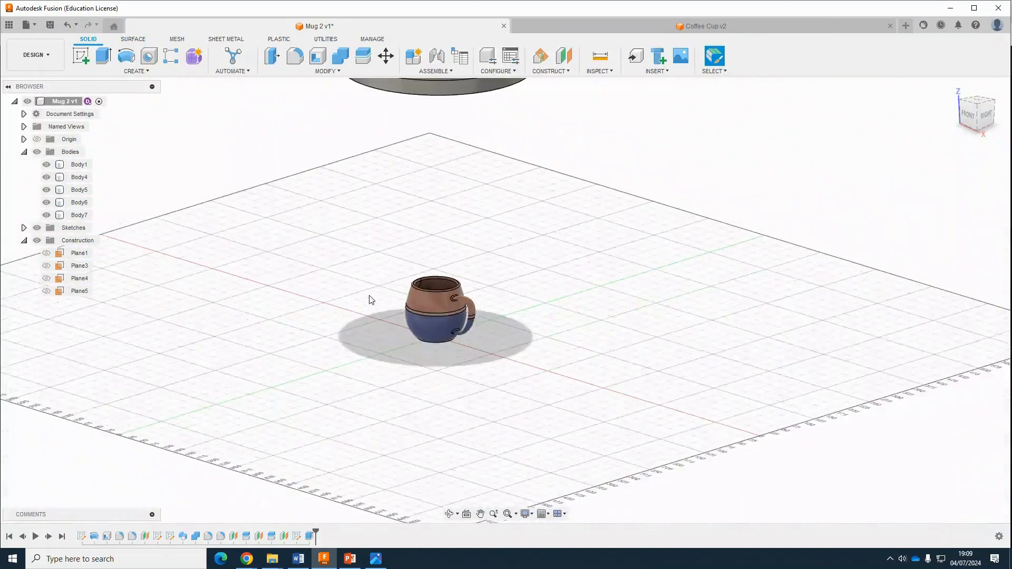
{"action": "right_click", "coordinate": [82, 216]}
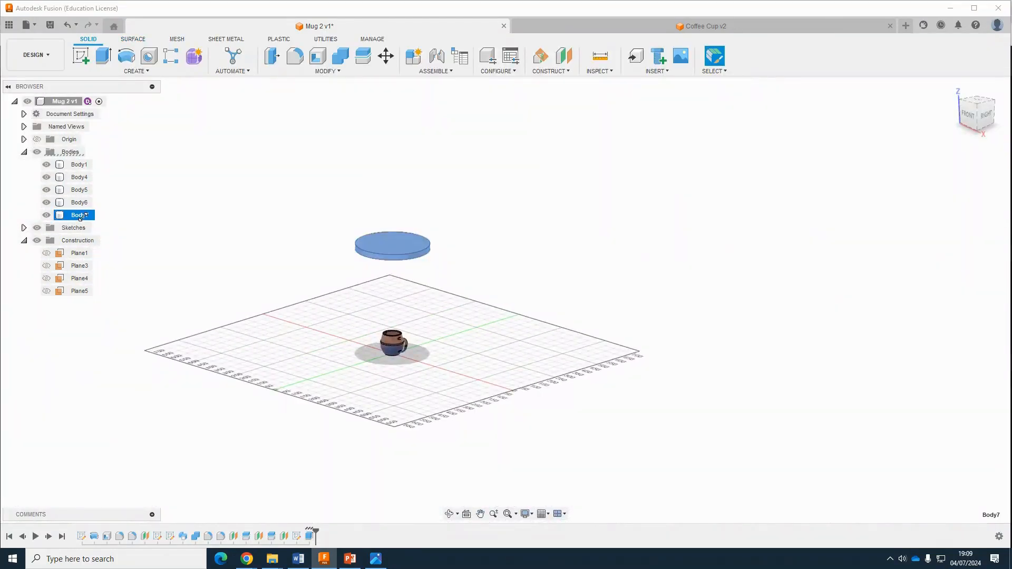
{"action": "left_click", "coordinate": [113, 226]}
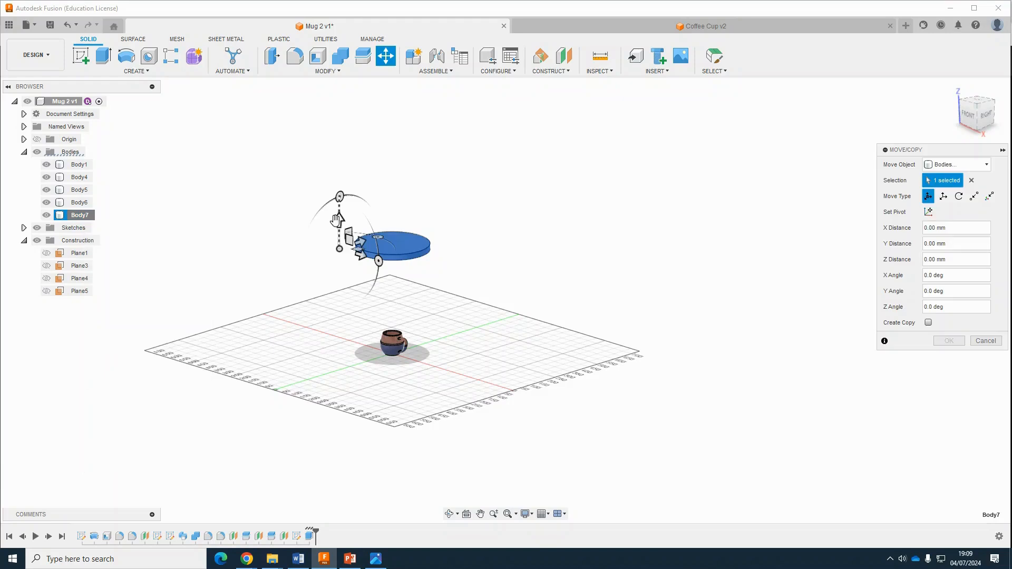
{"action": "key", "text": "Escape"}
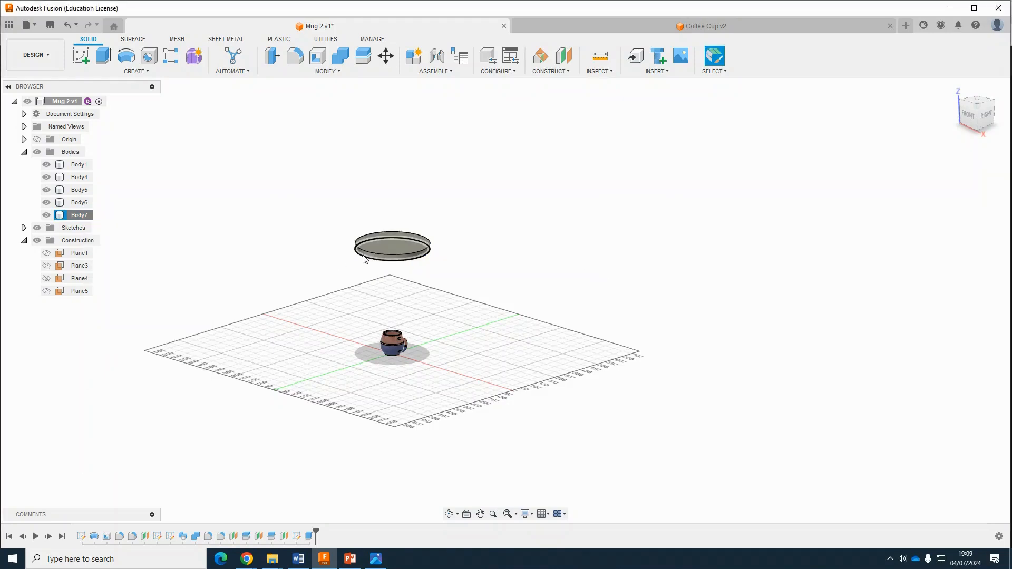
- Move the light disc body -800 mm along Y and tilt it 45 degrees about X so it faces the mug
{"action": "right_click", "coordinate": [91, 222]}
{"action": "left_click", "coordinate": [113, 226]}
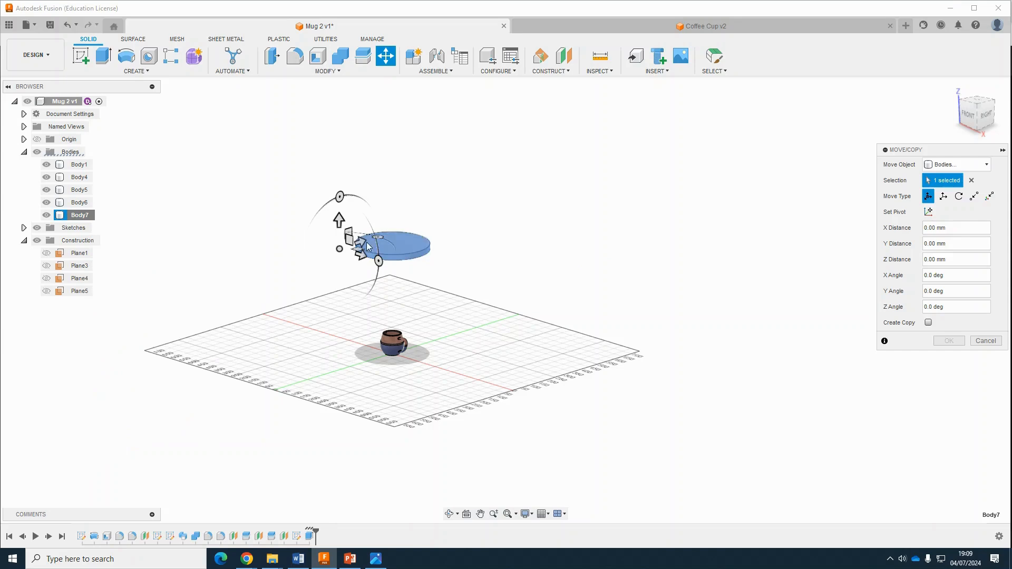
{"action": "left_click_drag", "start_coordinate": [367, 246], "coordinate": [227, 277]}
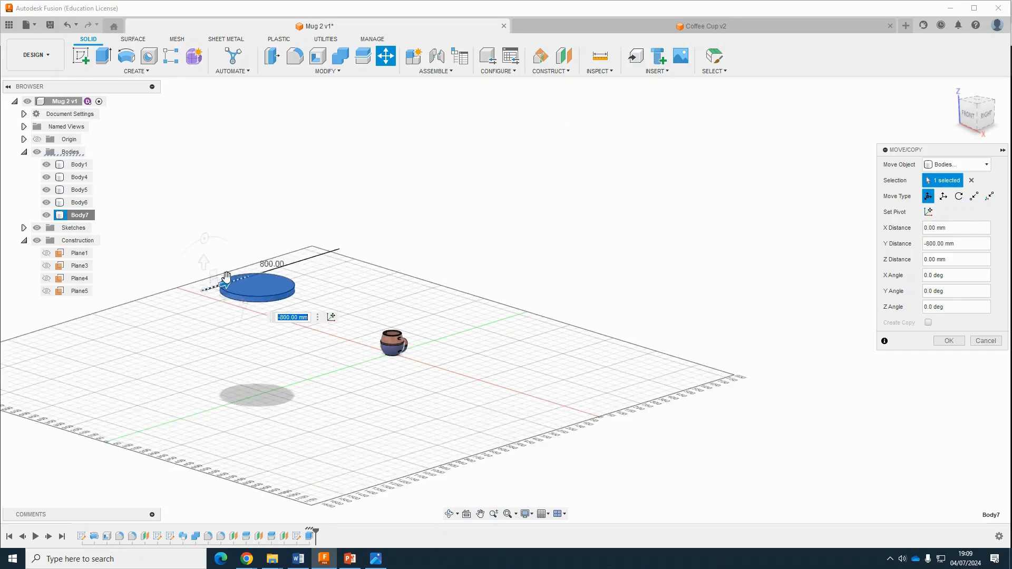
{"action": "left_click_drag", "start_coordinate": [204, 238], "coordinate": [183, 272]}
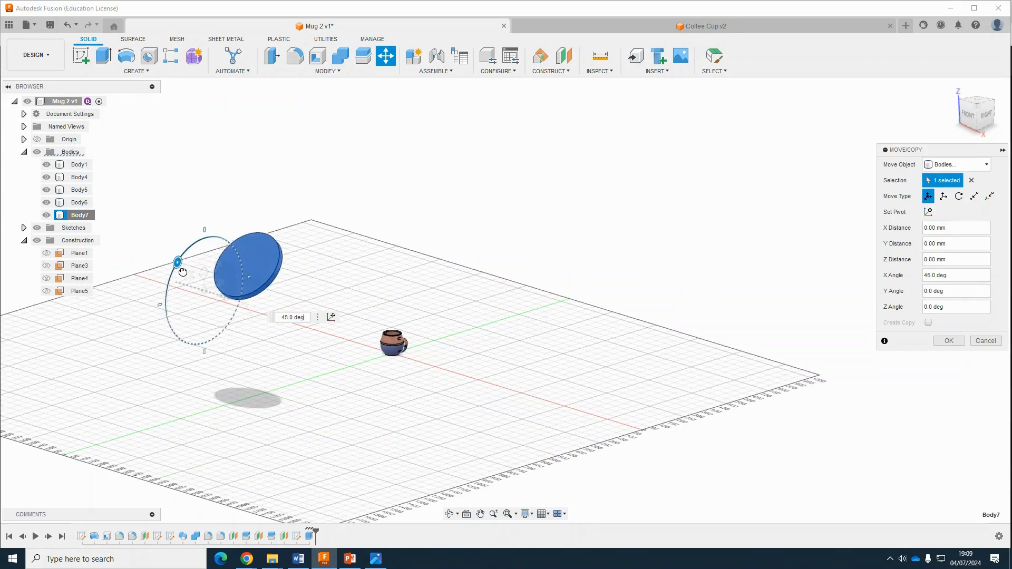
{"action": "left_click", "coordinate": [949, 341]}
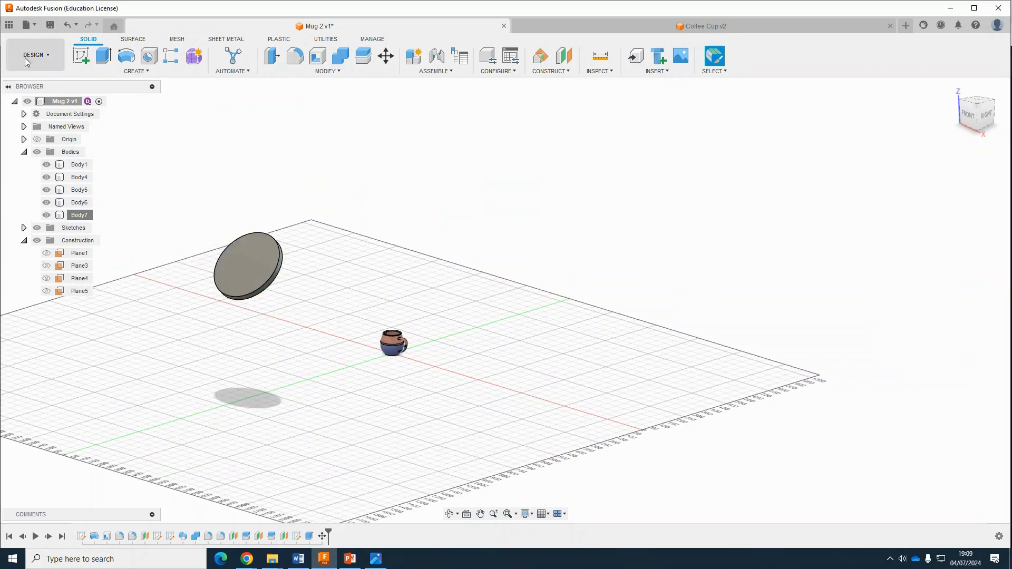
- Switch to the Render workspace, frame the mug close up and start the in-canvas render with the tilted light
{"action": "left_click", "coordinate": [27, 62]}
{"action": "left_click", "coordinate": [32, 116]}
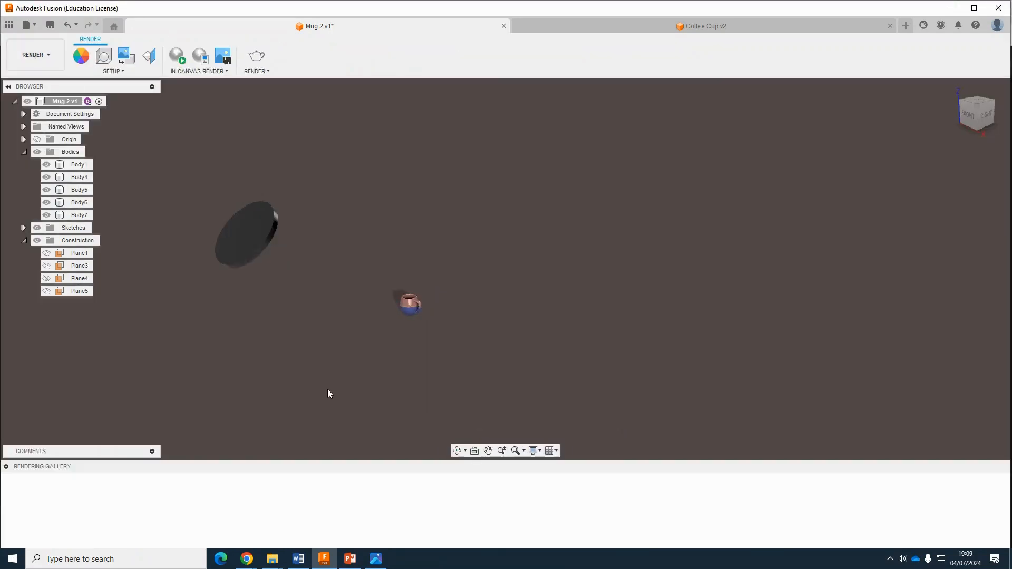
{"action": "scroll", "coordinate": [416, 304], "scroll_direction": "up", "scroll_amount": 6}
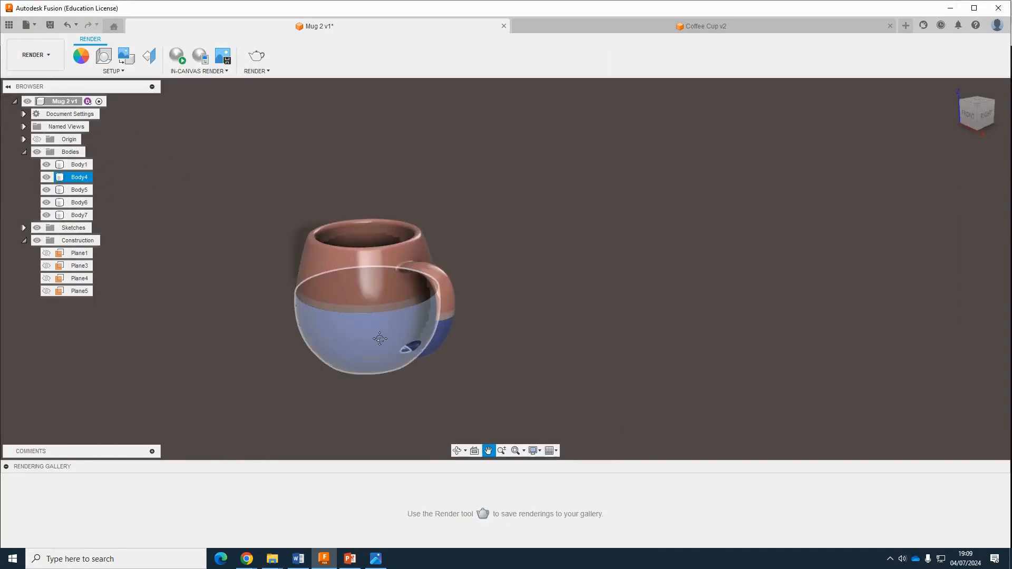
{"action": "left_click", "coordinate": [177, 55]}
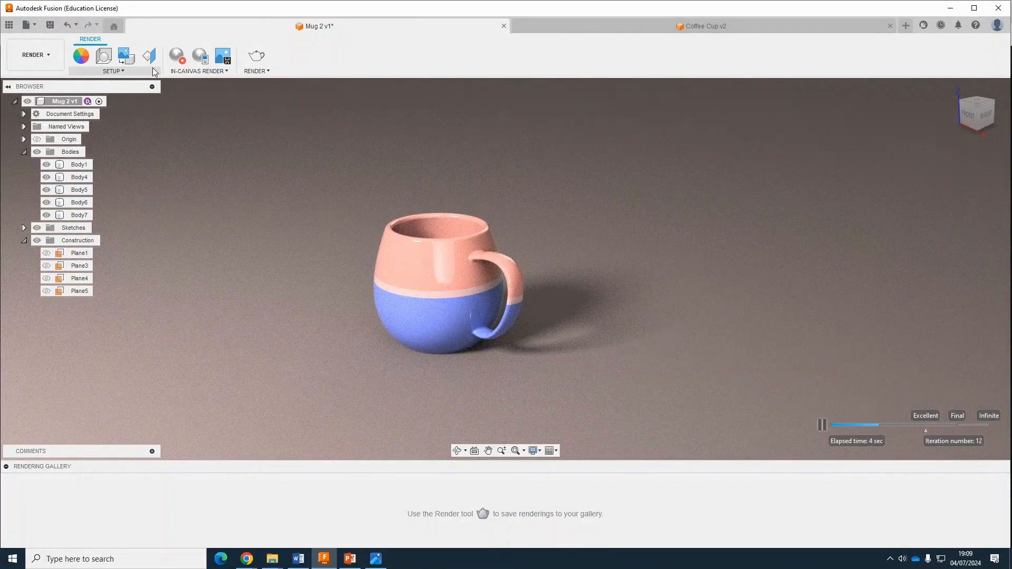
- Darken the scene's solid background colour to RGB 30, 20, 20, close the scene settings and stop the in-canvas render
{"action": "left_click", "coordinate": [103, 57]}
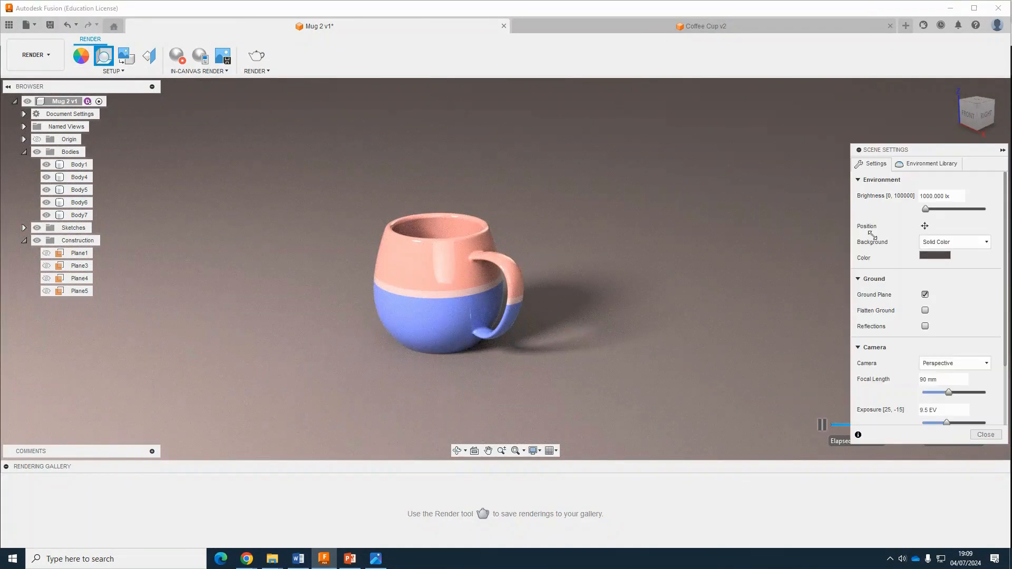
{"action": "left_click", "coordinate": [934, 256]}
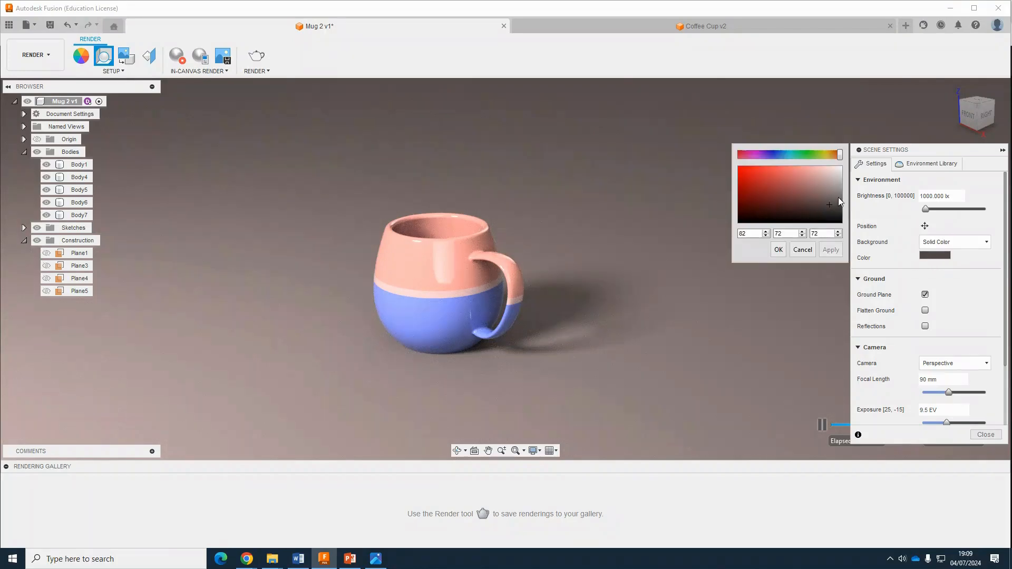
{"action": "left_click", "coordinate": [810, 219]}
{"action": "left_click", "coordinate": [826, 249]}
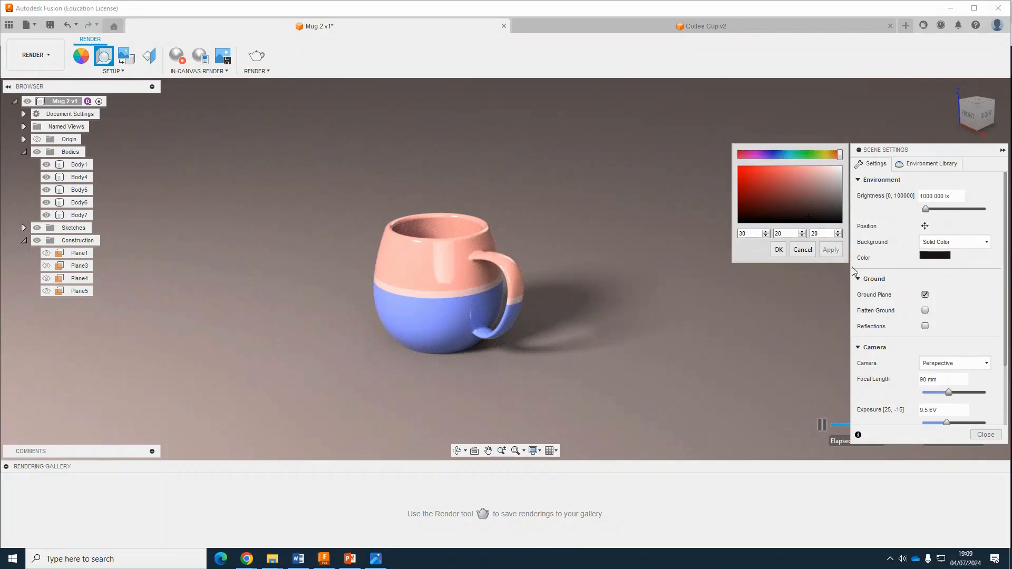
{"action": "left_click", "coordinate": [774, 250]}
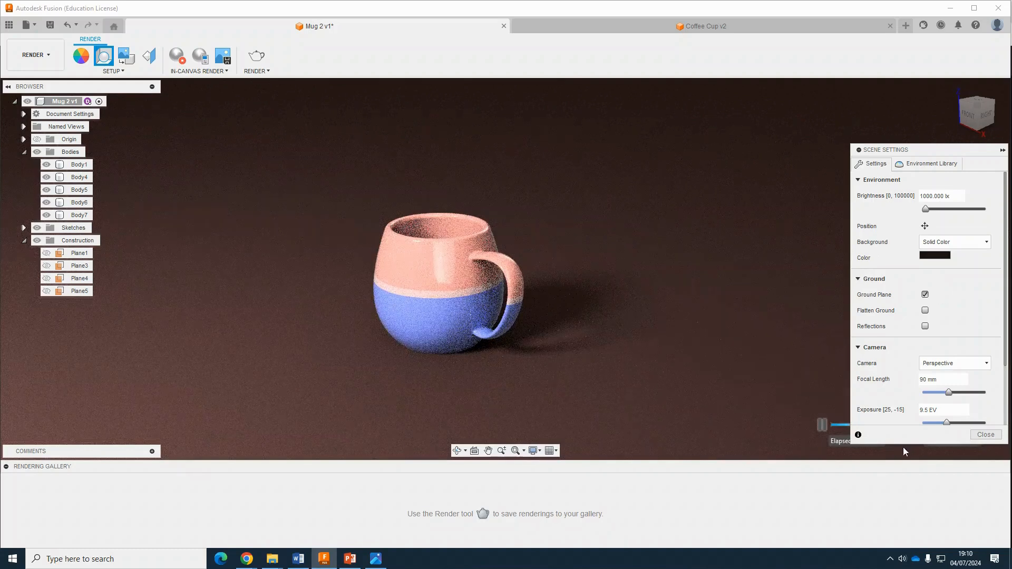
{"action": "left_click", "coordinate": [986, 435]}
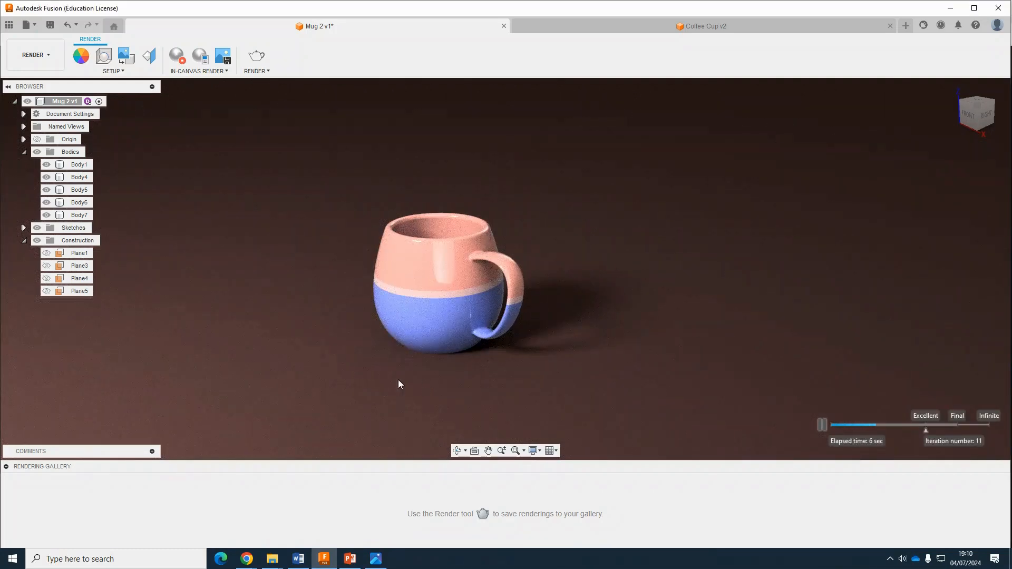
{"action": "left_click", "coordinate": [177, 55]}
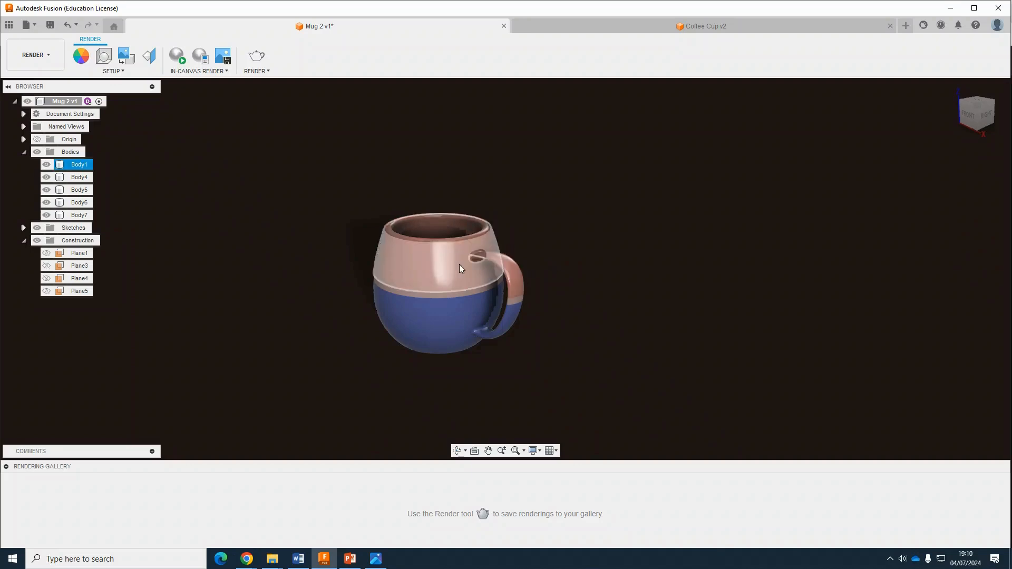
- Examine the Coffee Cup v2 reference mug close up, and return to the Mug 2 design
{"action": "left_click", "coordinate": [569, 30]}
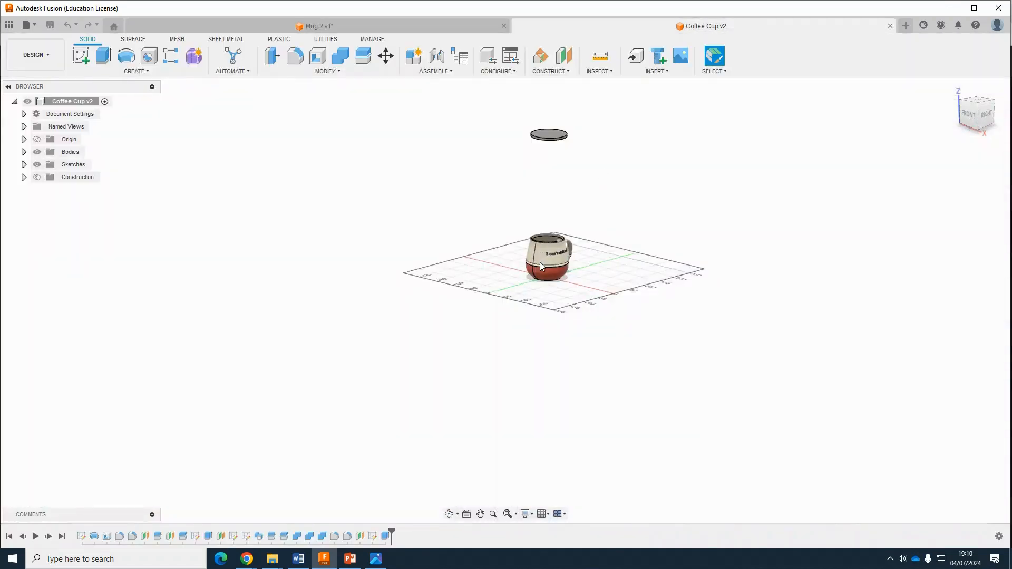
{"action": "scroll", "coordinate": [539, 262], "scroll_direction": "up", "scroll_amount": 5}
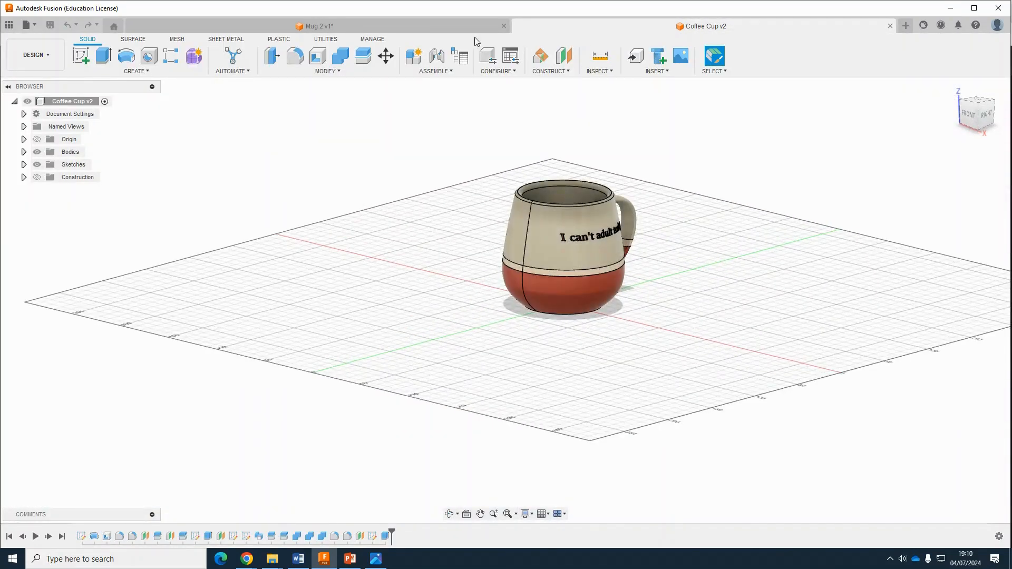
{"action": "left_click", "coordinate": [422, 26]}
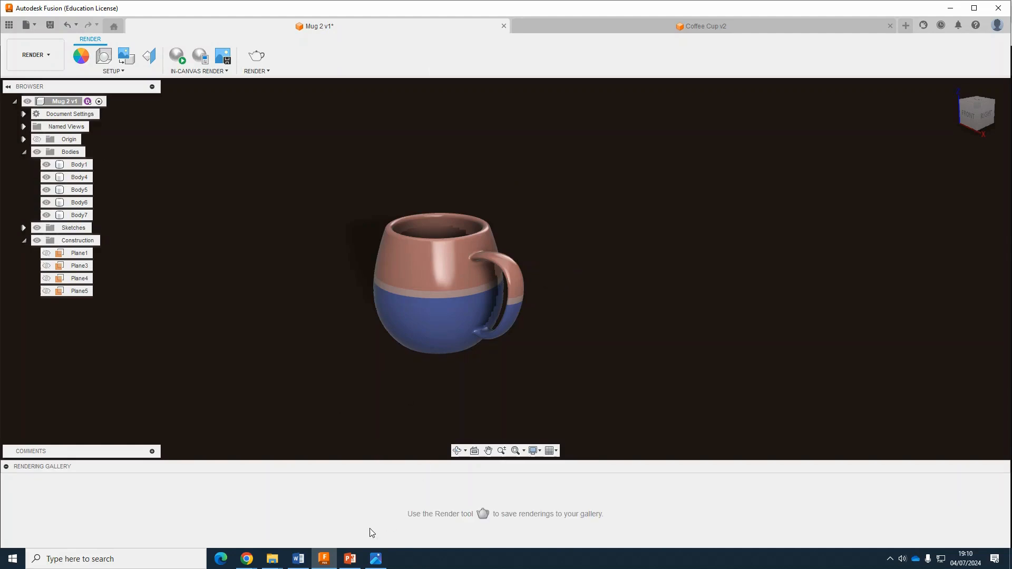
{"action": "mouse_move", "coordinate": [247, 558]}
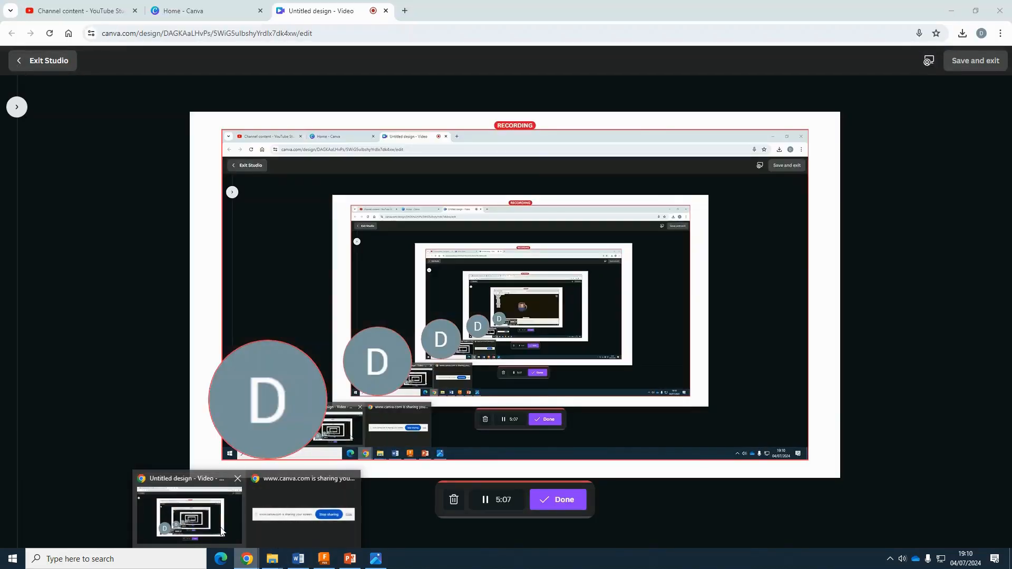